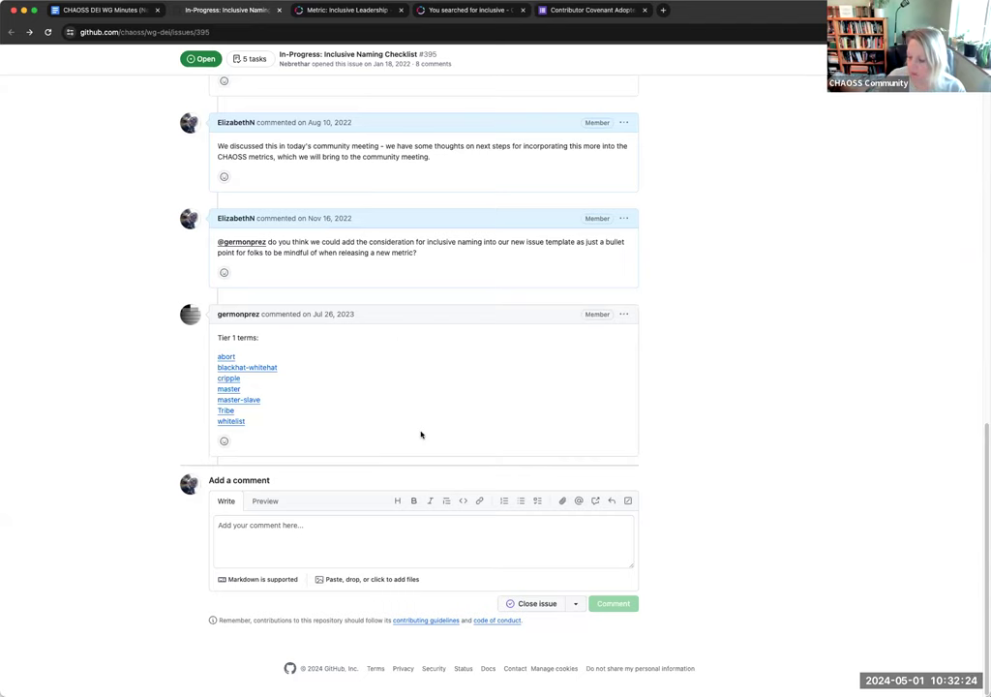
Review the Inclusive Naming Checklist issue, from its tiered term checklist through the comment listing the Tier 1 terms.
scroll(417, 371, up, 1)
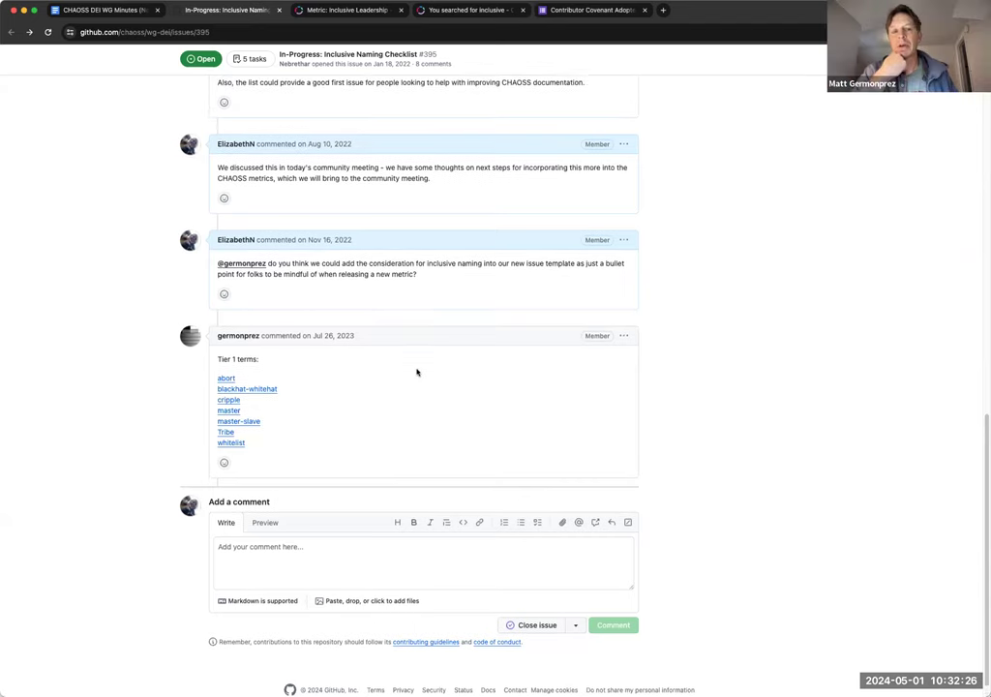
scroll(417, 371, up, 1)
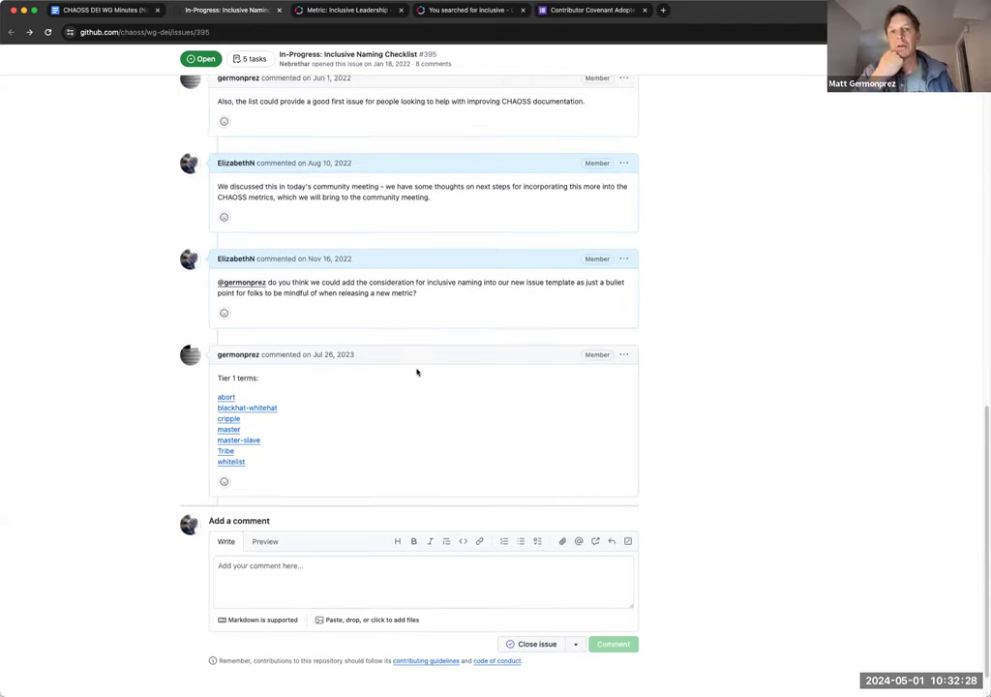
scroll(417, 371, up, 10)
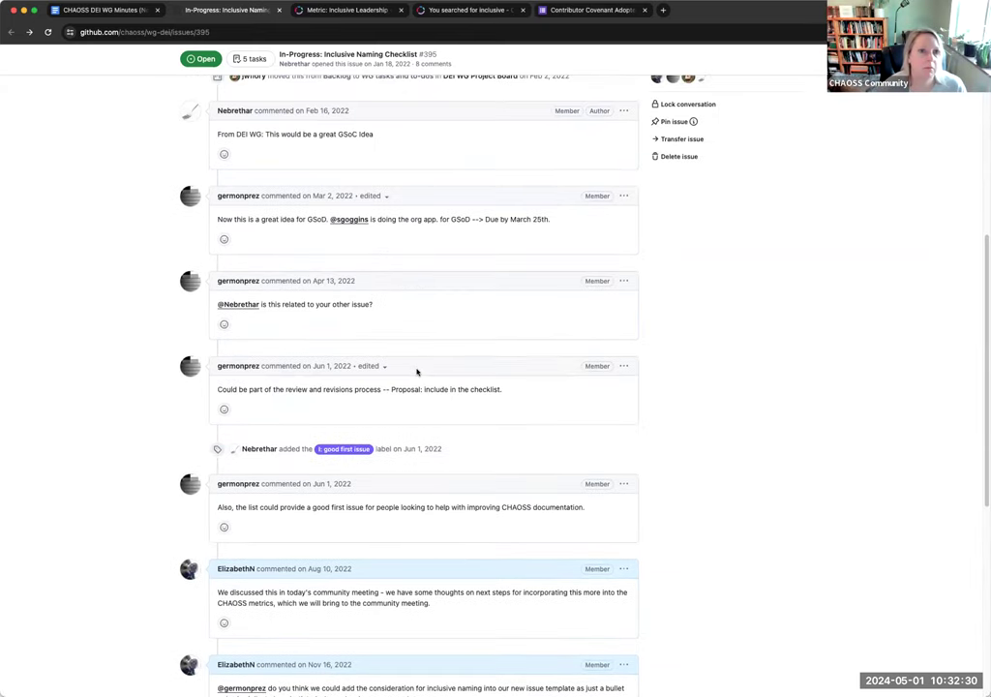
scroll(417, 371, up, 10)
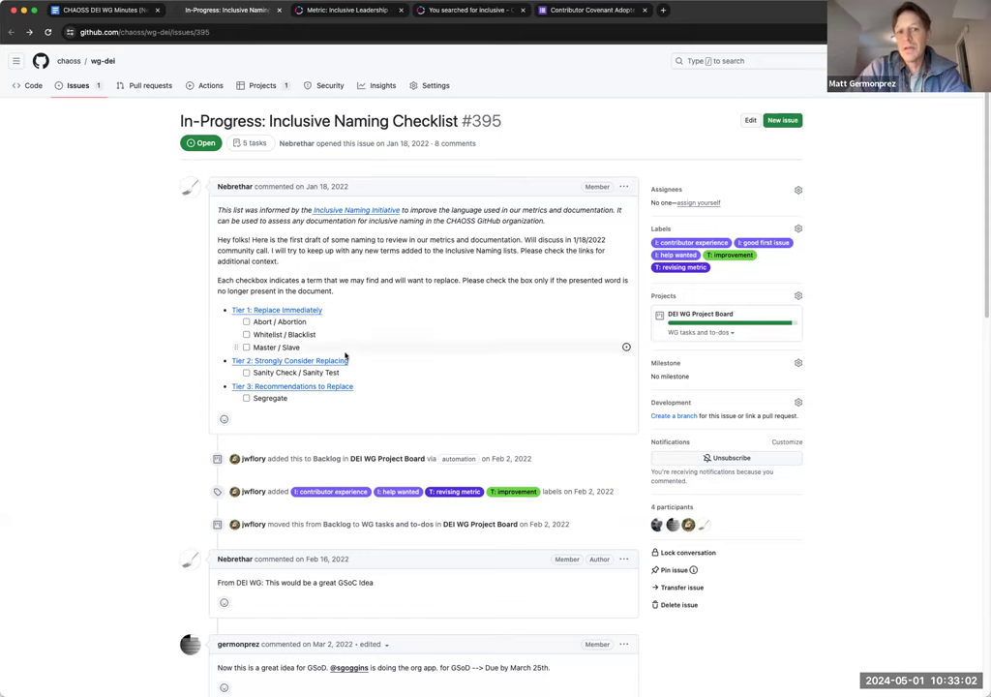
scroll(444, 431, down, 5)
scroll(444, 431, down, 4)
click(277, 535)
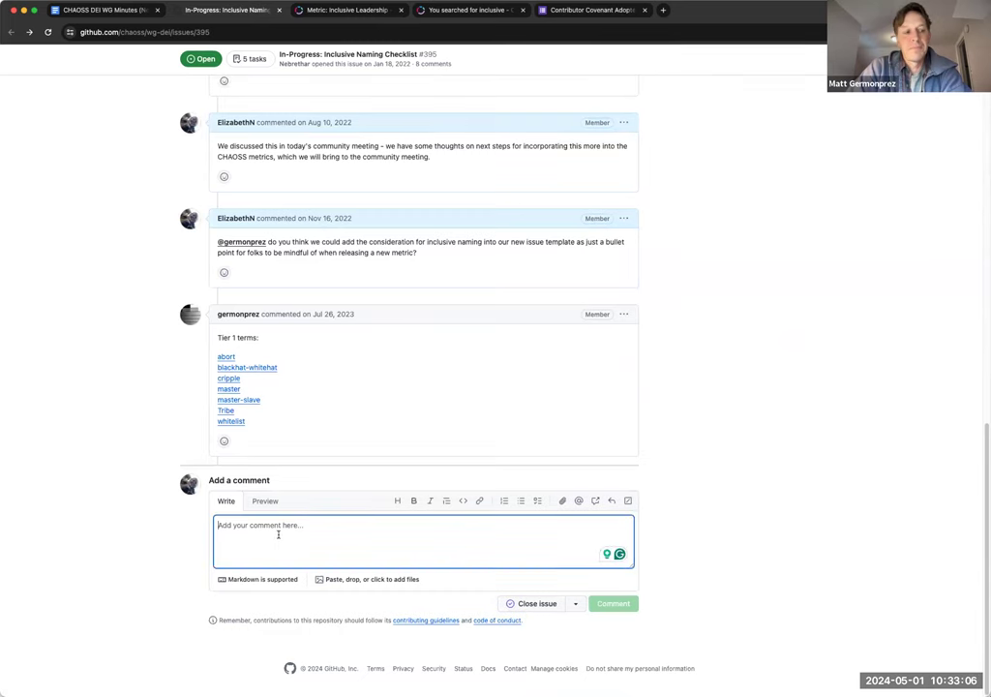
In the DEI WG minutes, add the sub-bullet "Maybe we can start with the website" under the Resurfacing Inclusive Naming Checklist item.
click(78, 10)
click(466, 420)
key(Return)
key(Tab)
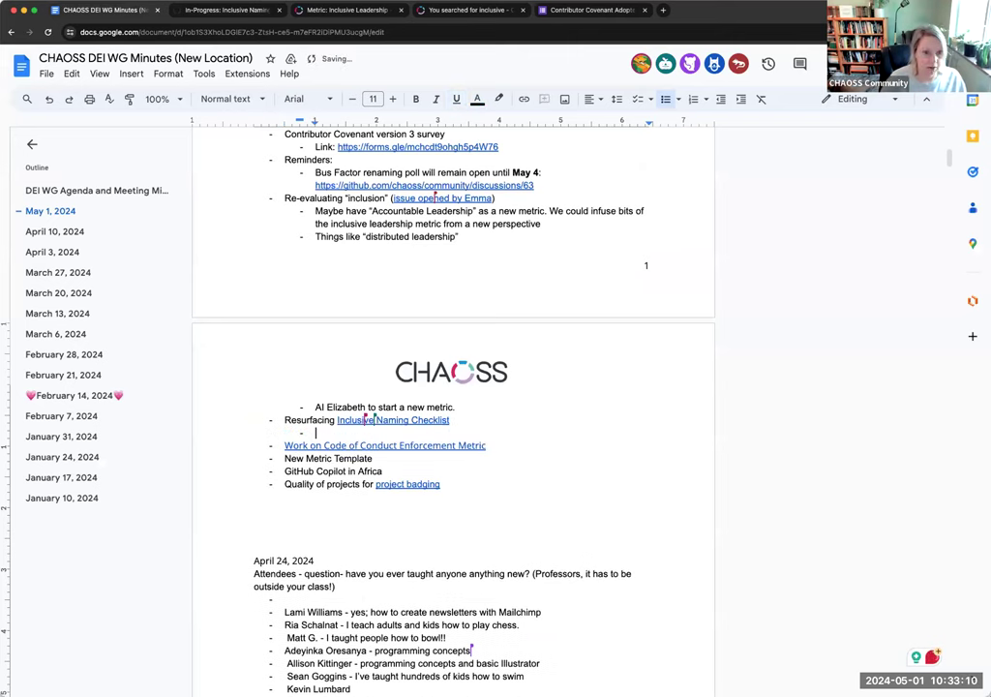
text(Maybe we  can)
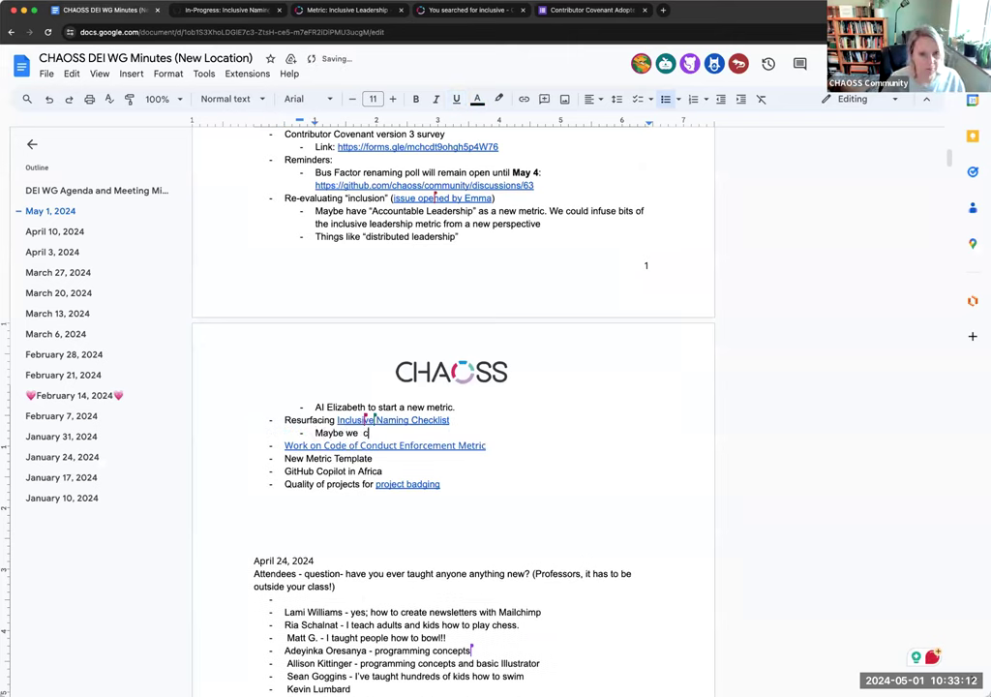
key(BackSpace)
key(BackSpace)
key(BackSpace)
key(BackSpace)
text(c)
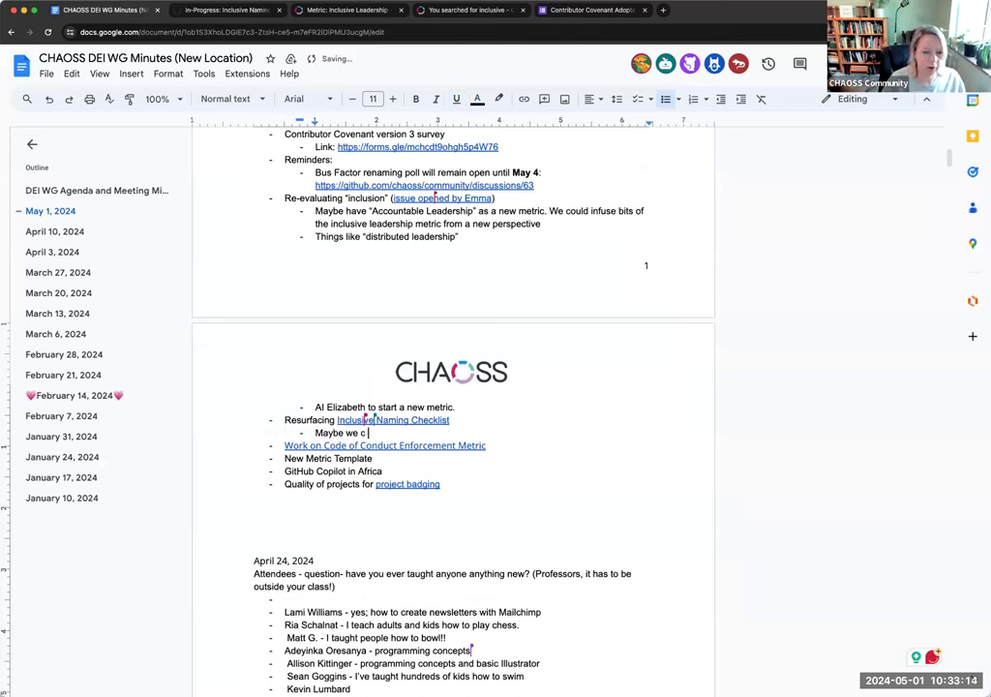
text(an )
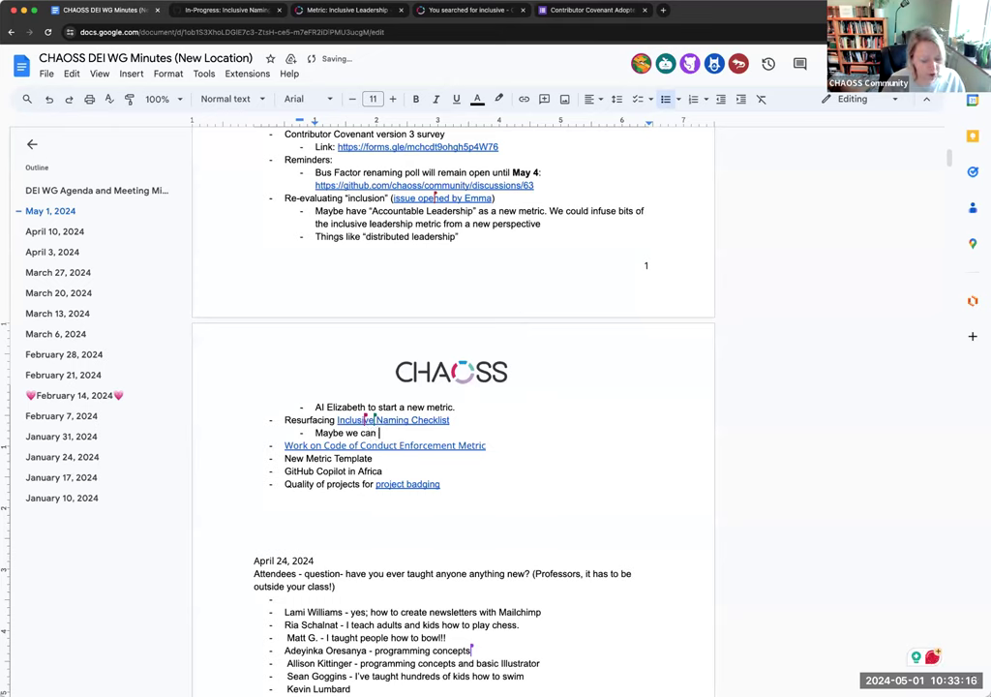
text(start )
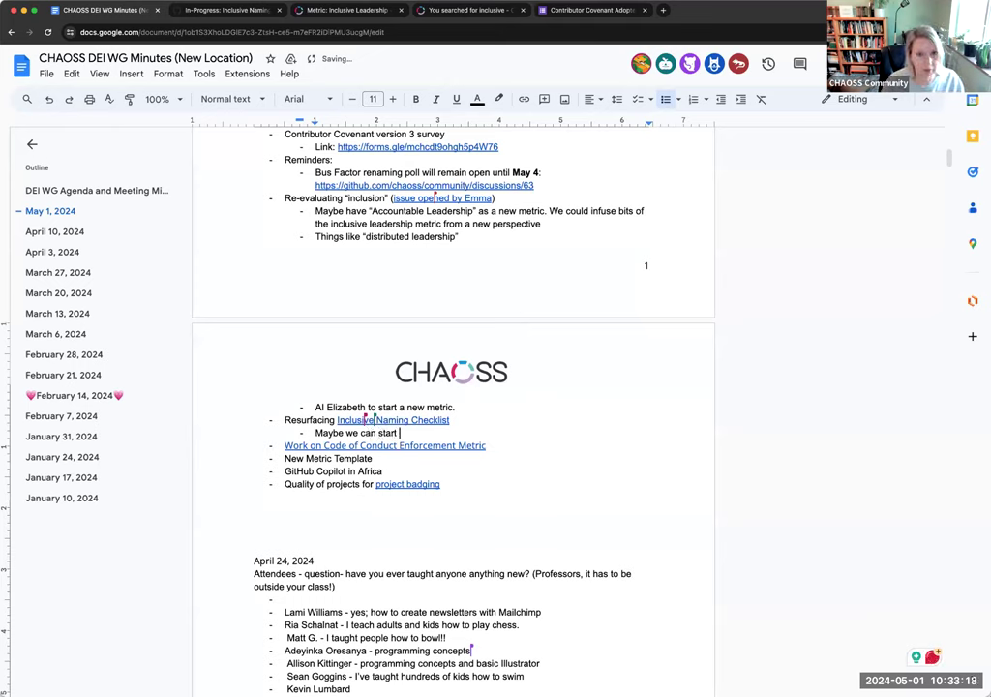
text(with the website)
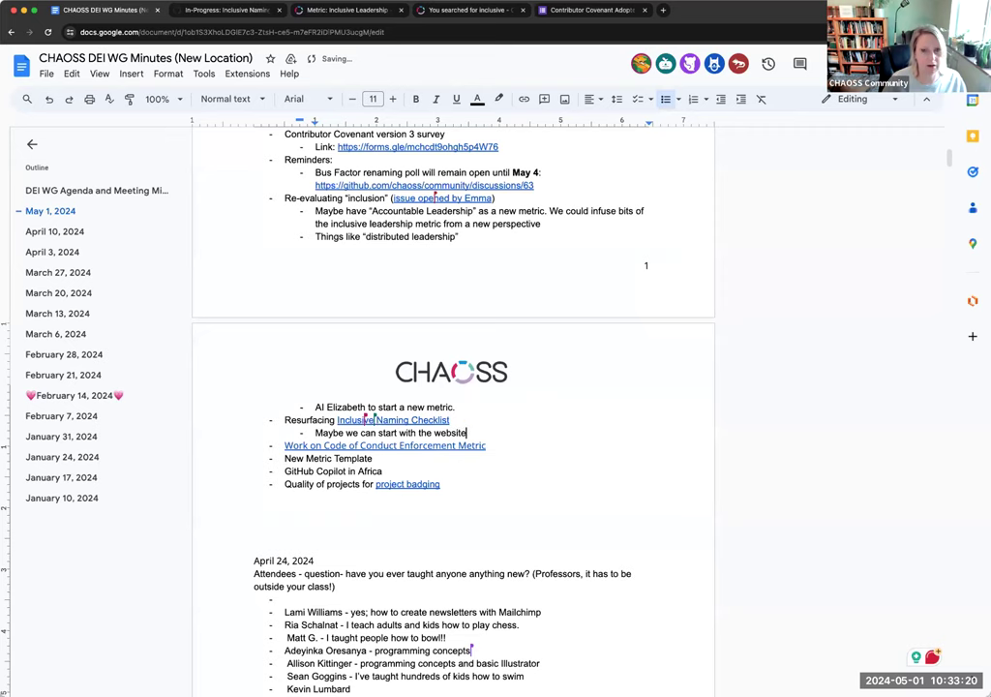
Switch to the CHAOSS website and open its Metrics and Metrics Models page with the site search ready.
click(346, 9)
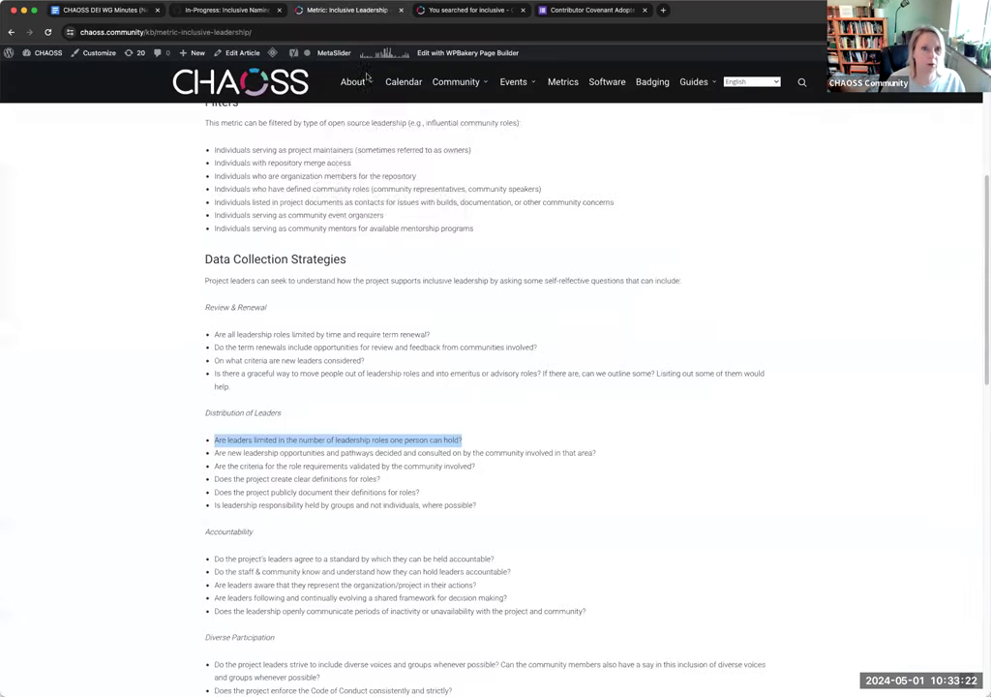
scroll(305, 184, up, 5)
scroll(306, 184, up, 2)
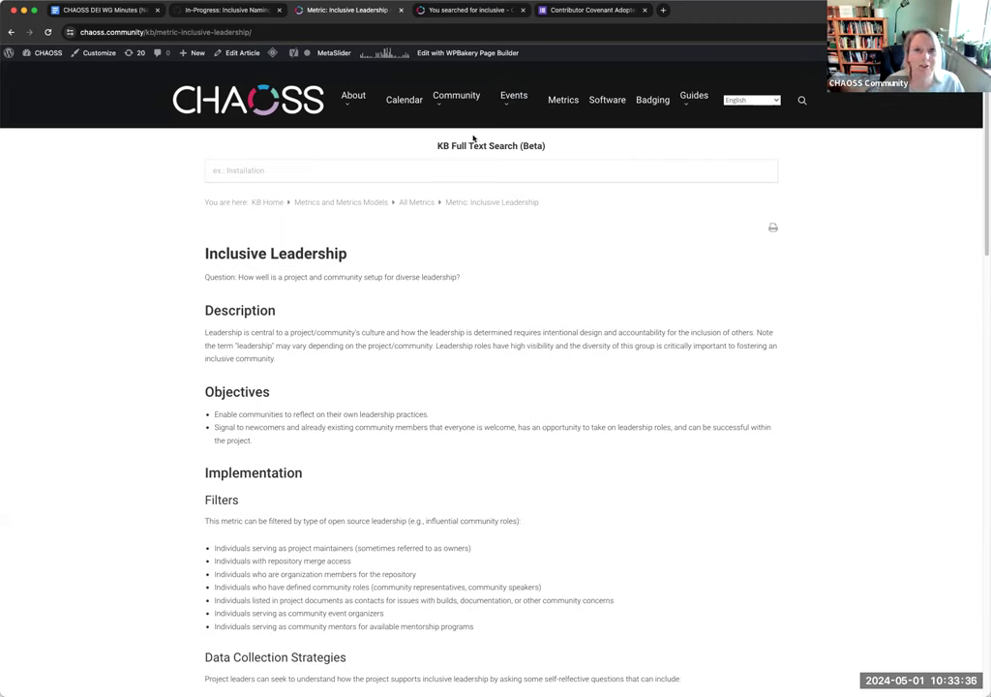
click(562, 101)
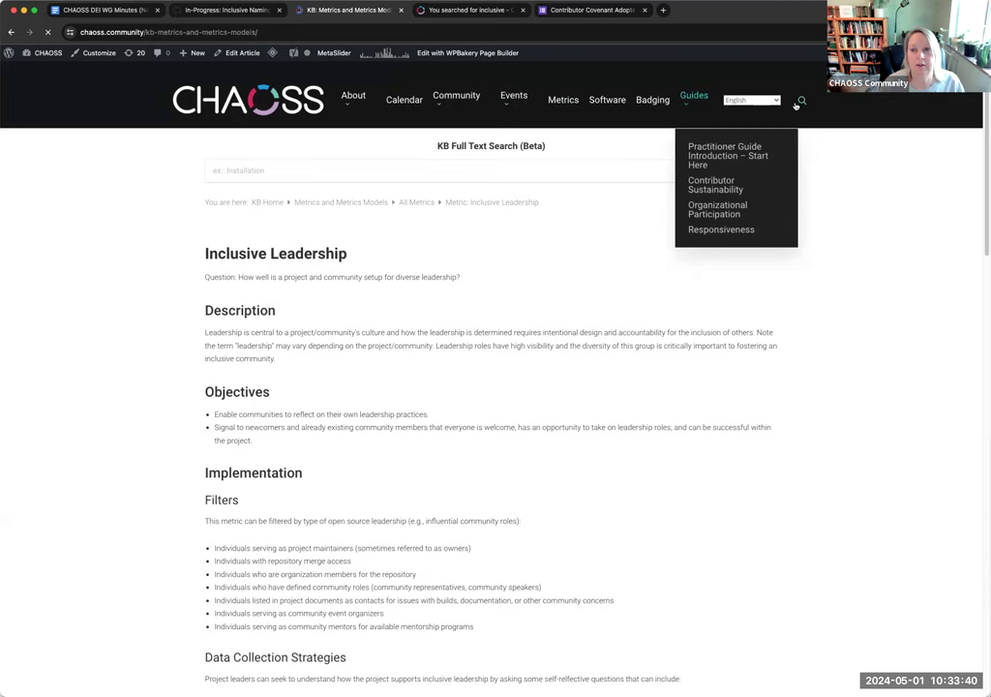
click(282, 212)
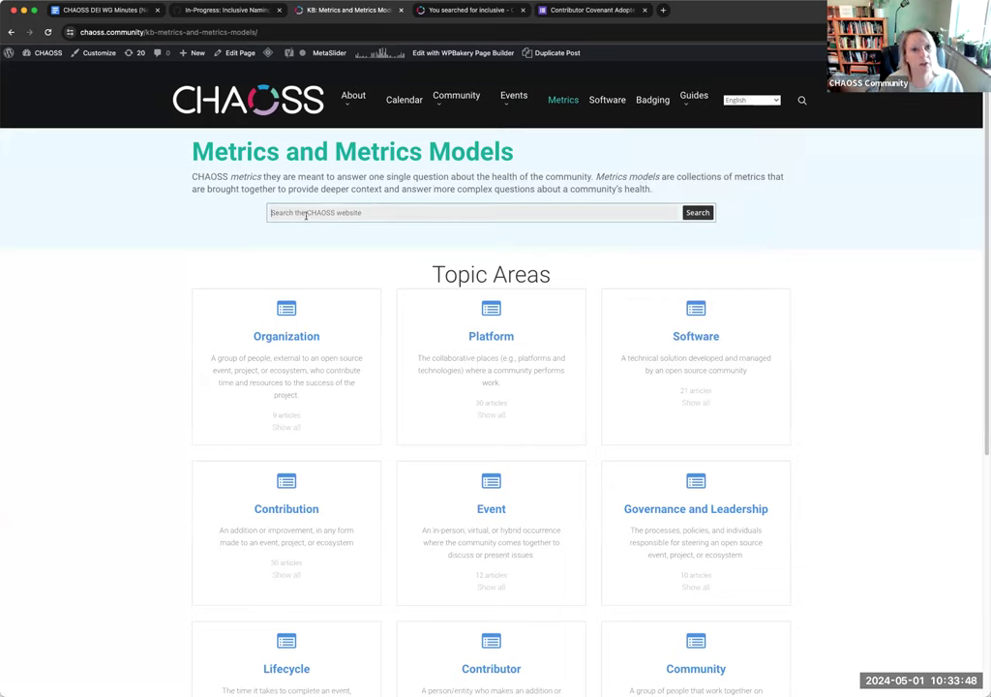
key(Return)
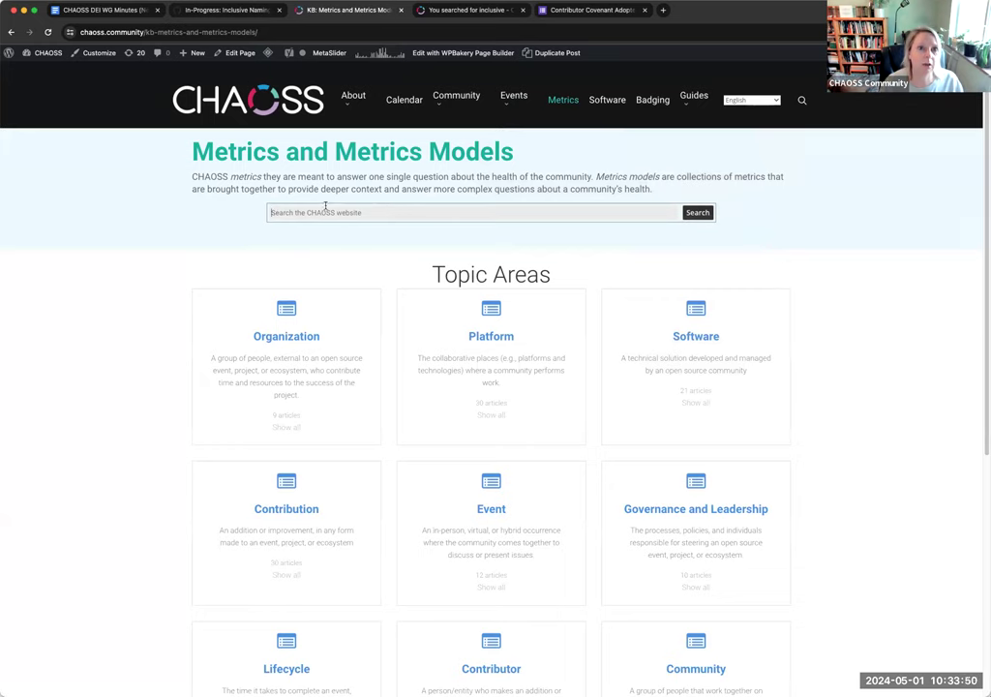
Look up the first Tier 1 term in the naming checklist issue and search the CHAOSS website for "abort".
click(120, 13)
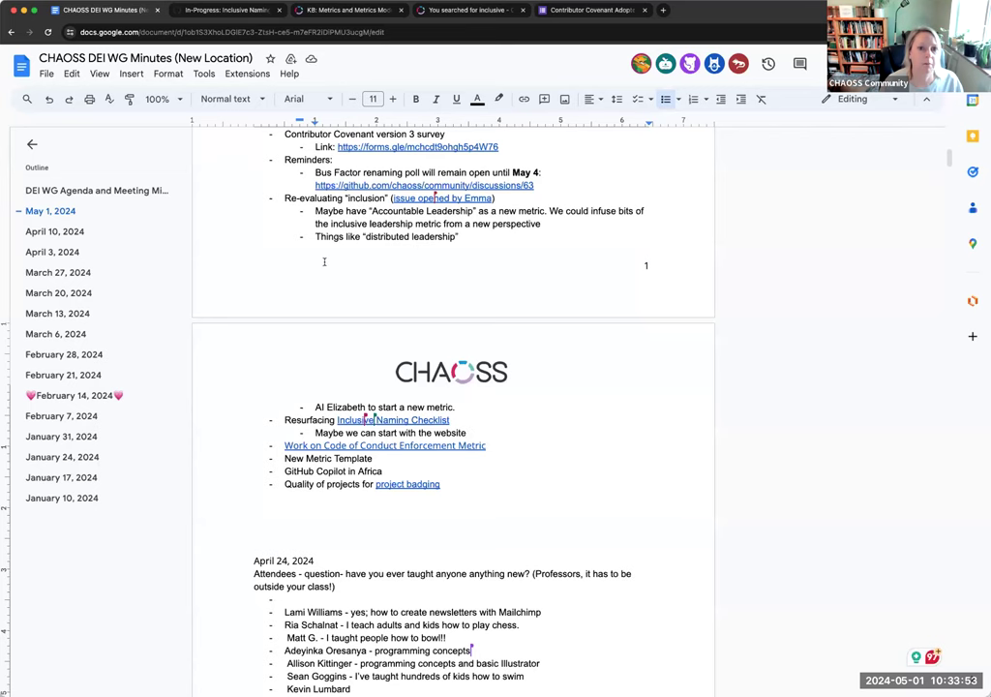
click(232, 11)
click(346, 11)
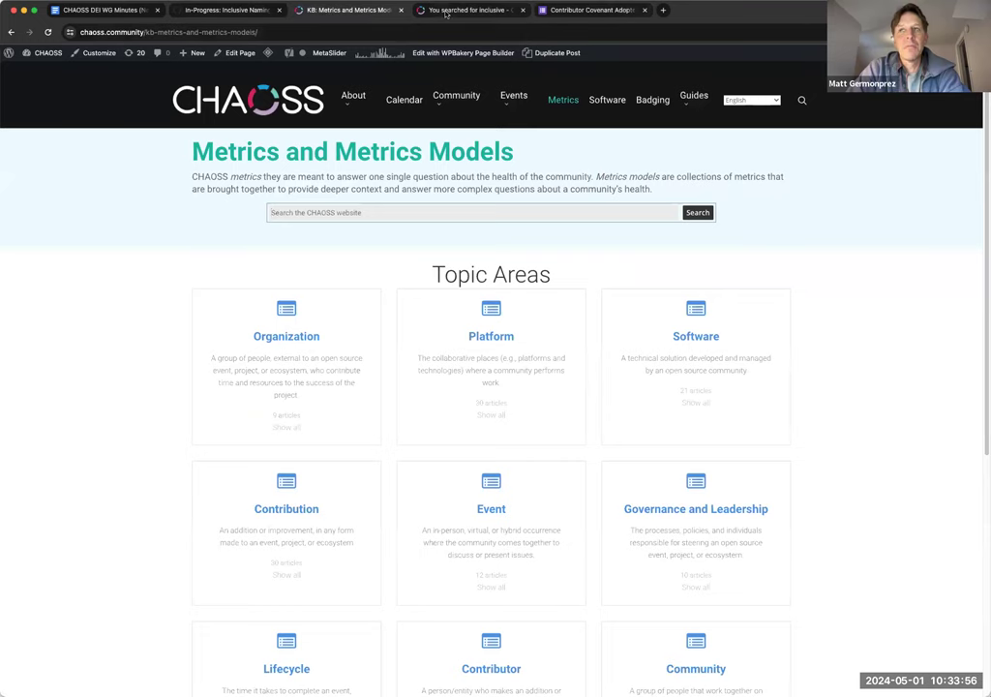
click(295, 213)
text(abort)
key(Return)
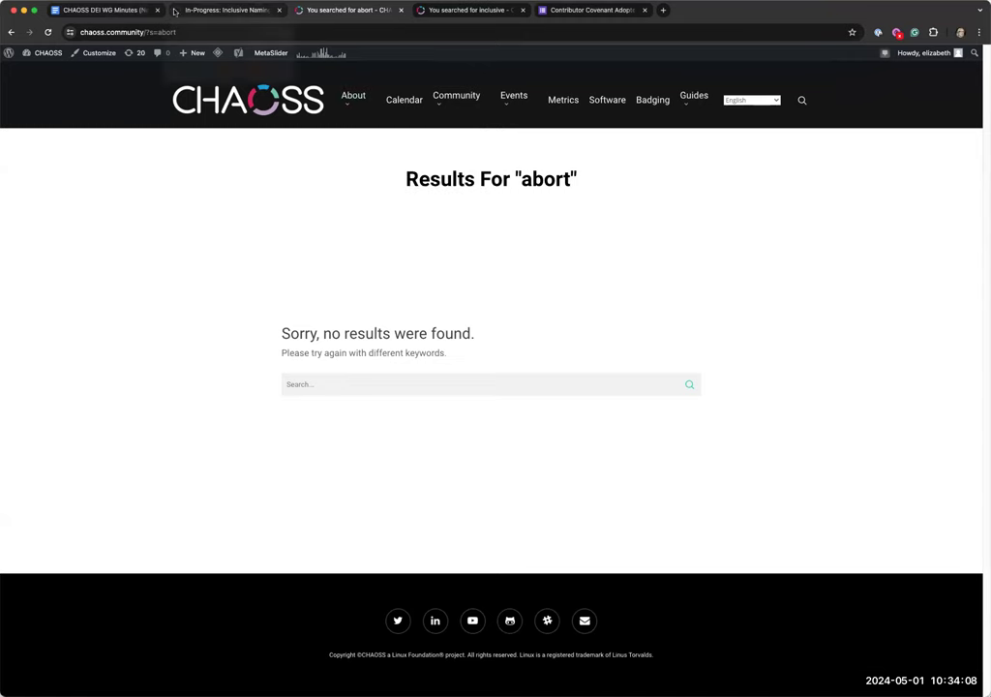
Check the minutes and the naming checklist issue, and reopen the Metrics and Metrics Models page on the CHAOSS website.
click(107, 10)
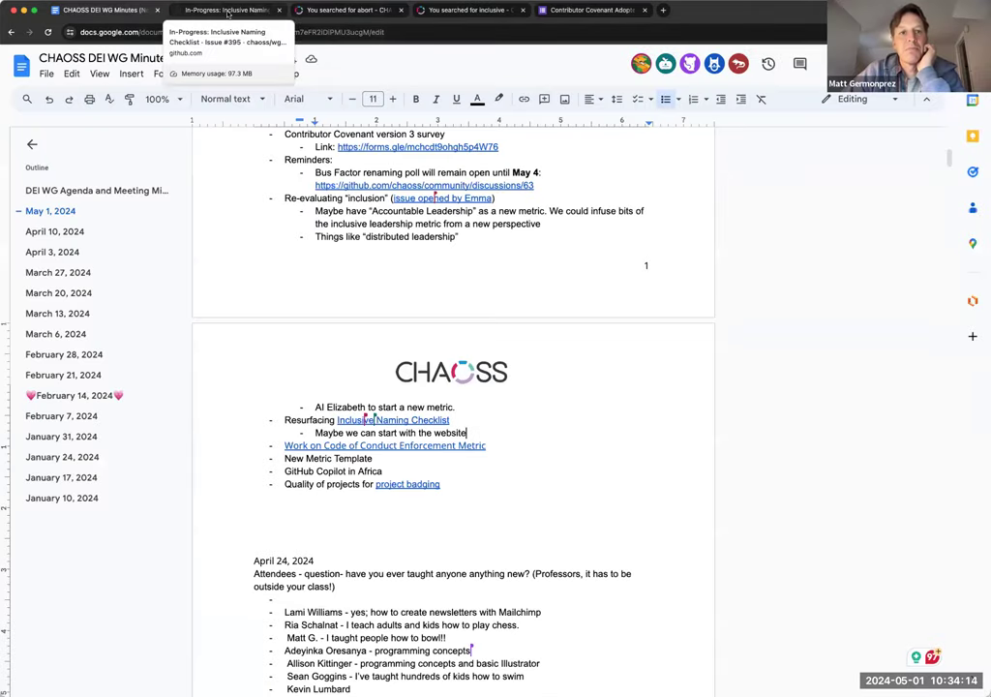
click(228, 12)
click(350, 10)
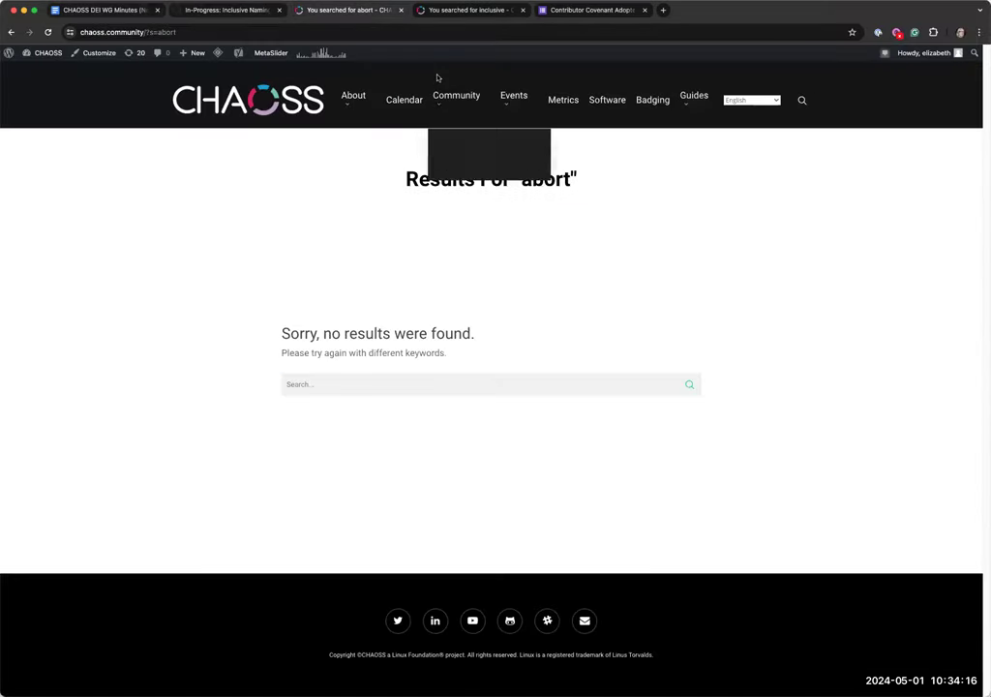
click(562, 100)
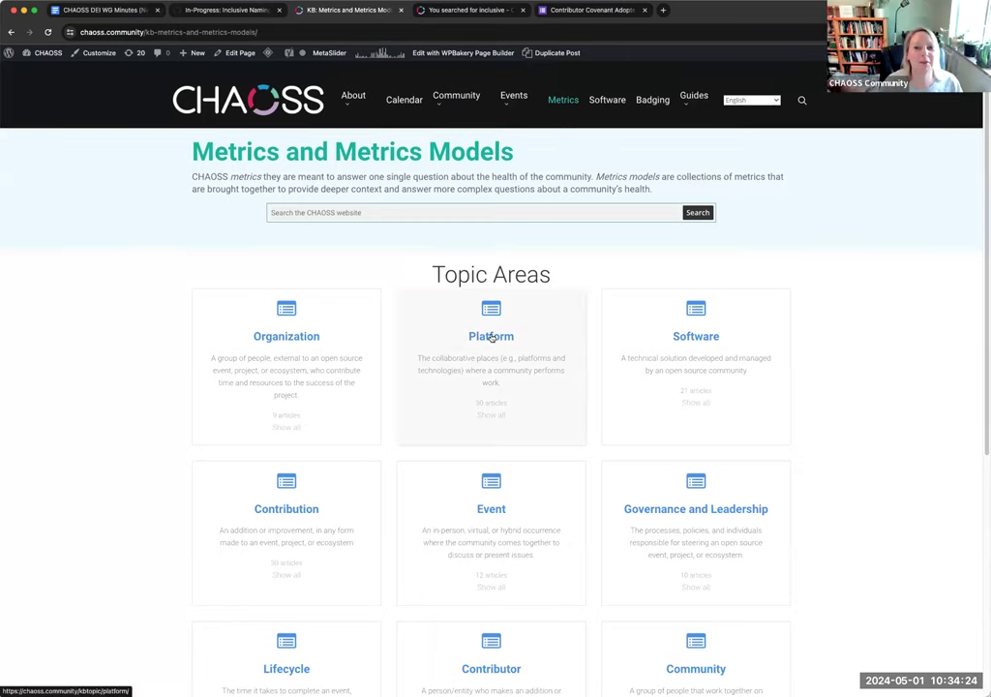
Open the "Metric: Inclusive Experience at Event" page from the existing search results for "inclusive".
click(442, 10)
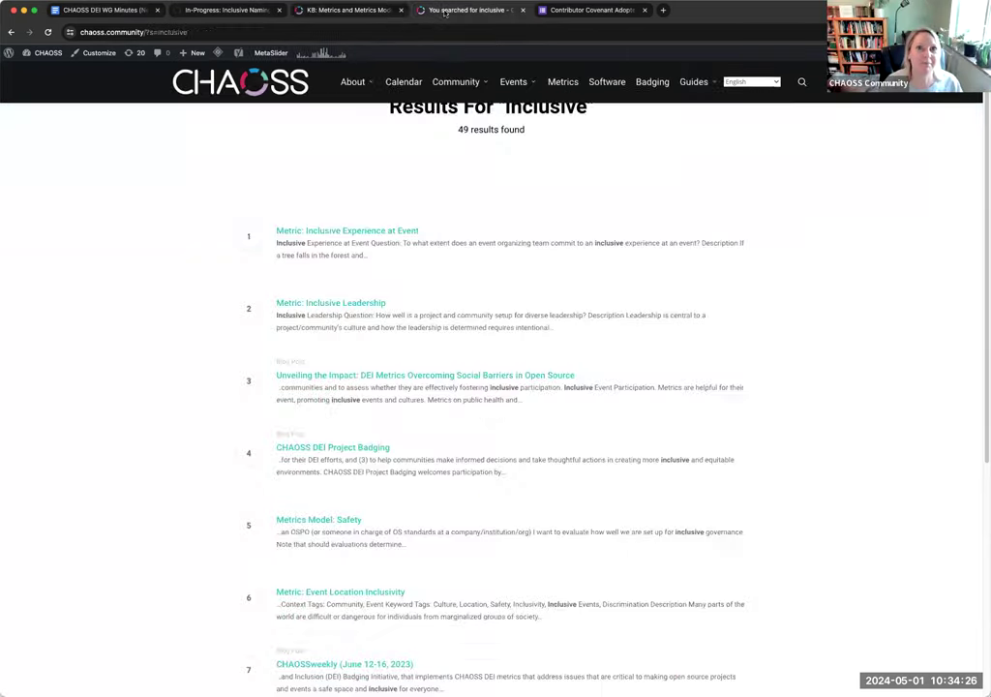
click(328, 10)
click(469, 10)
click(375, 233)
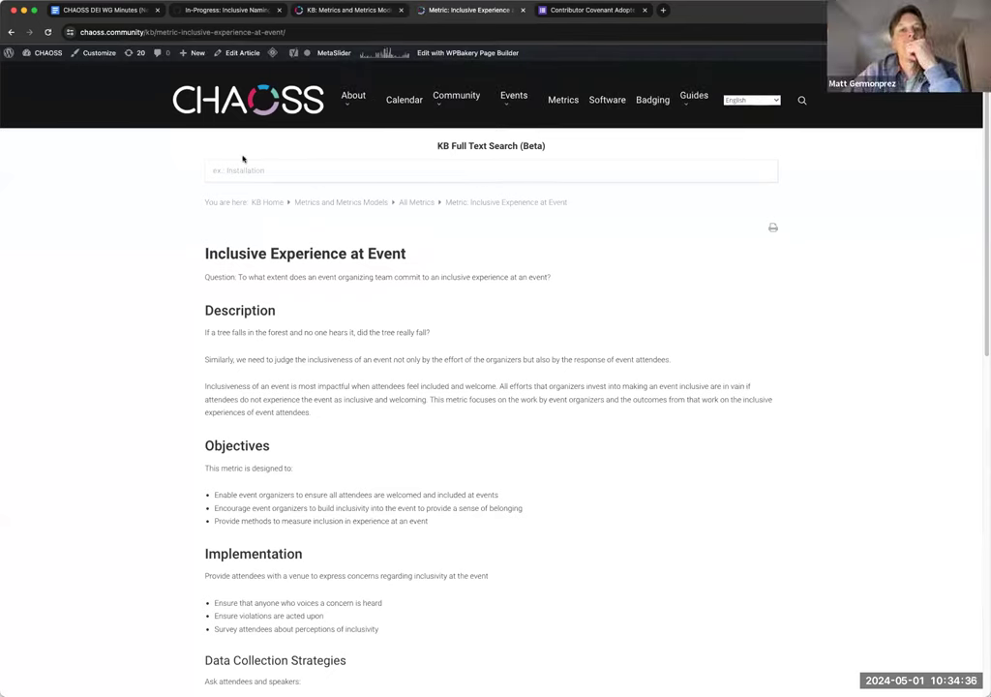
Check the Tier 1 terms in the checklist issue and search the CHAOSS website for "blackhat".
click(332, 11)
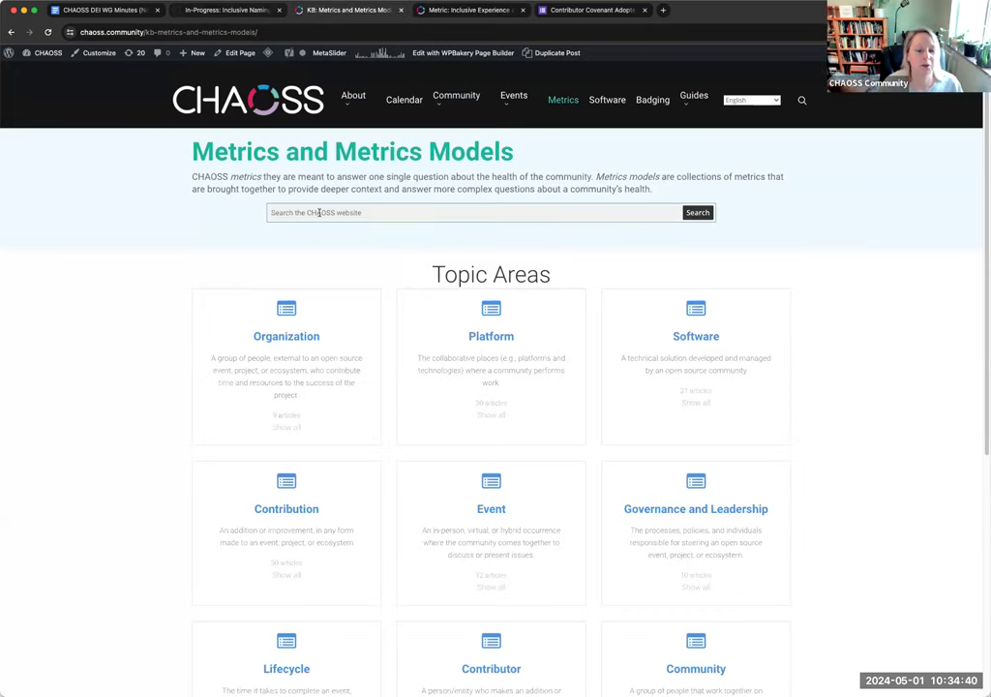
click(204, 11)
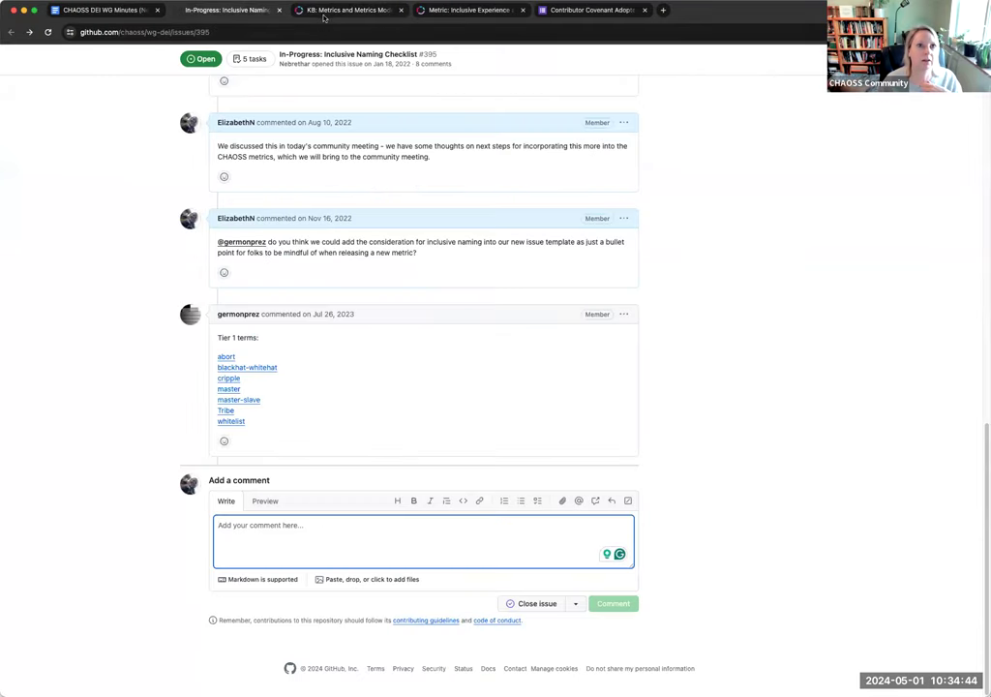
click(325, 11)
click(351, 213)
text(blackhat)
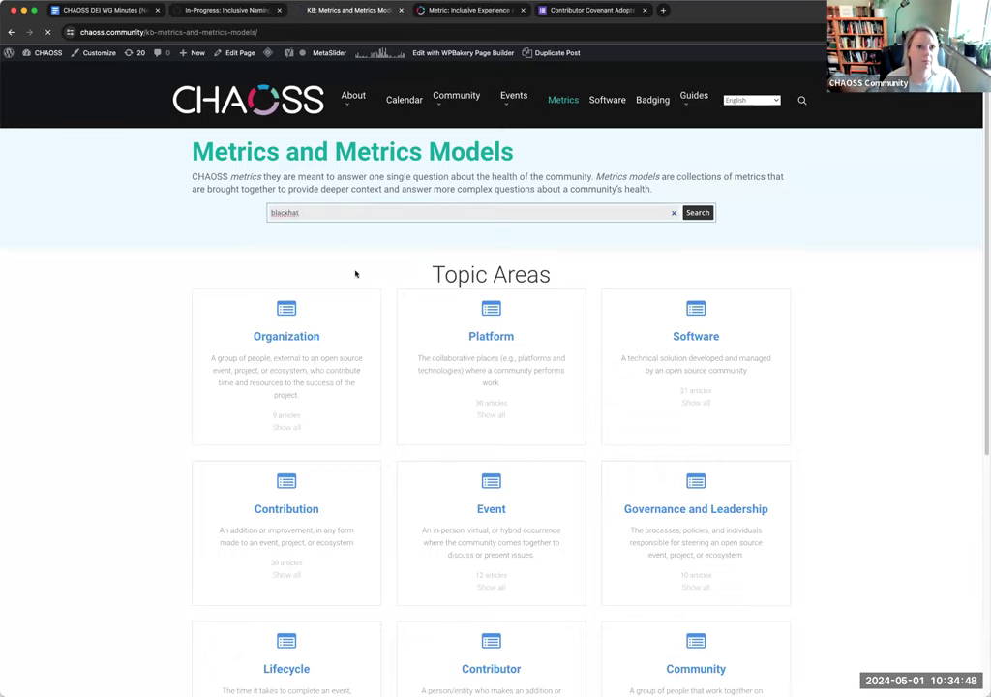
Consult the Tier 1 terms in the checklist issue again and search the CHAOSS website for "master".
click(239, 12)
click(348, 11)
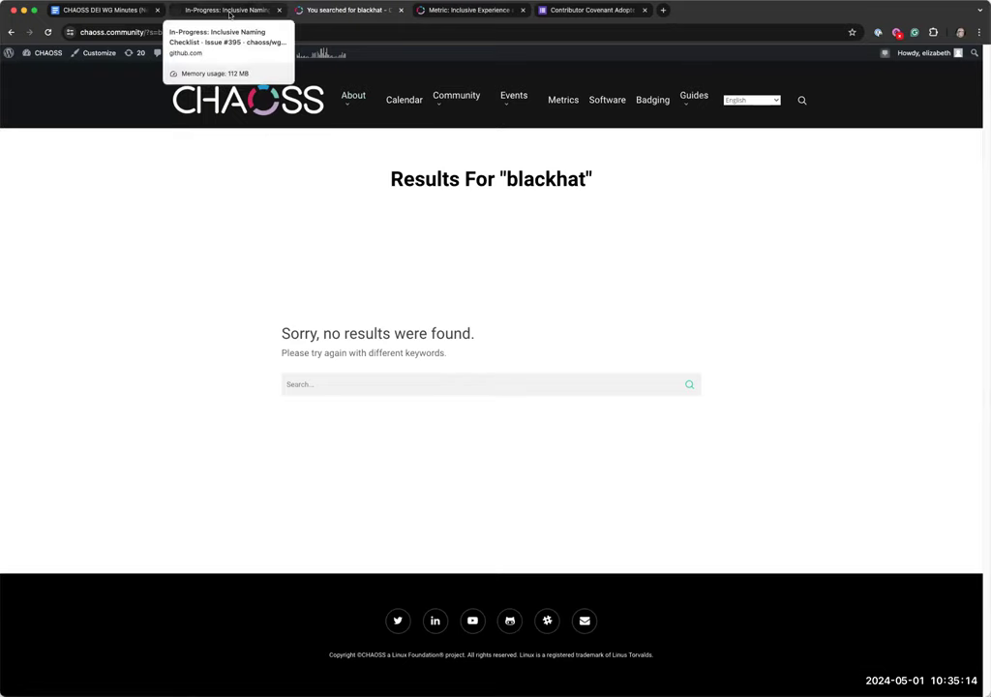
click(90, 12)
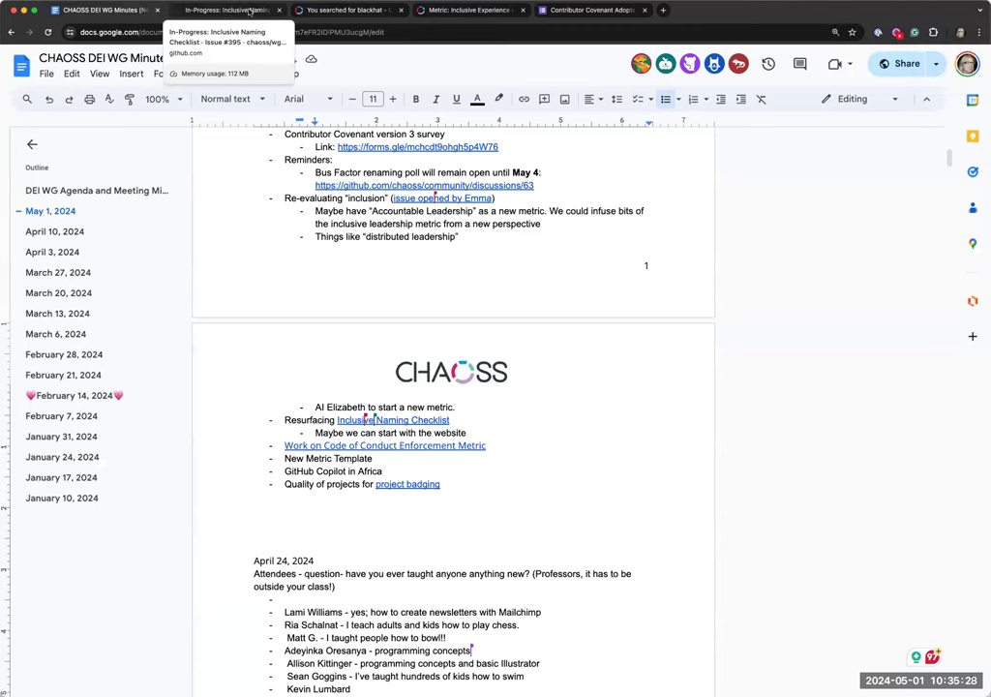
click(227, 11)
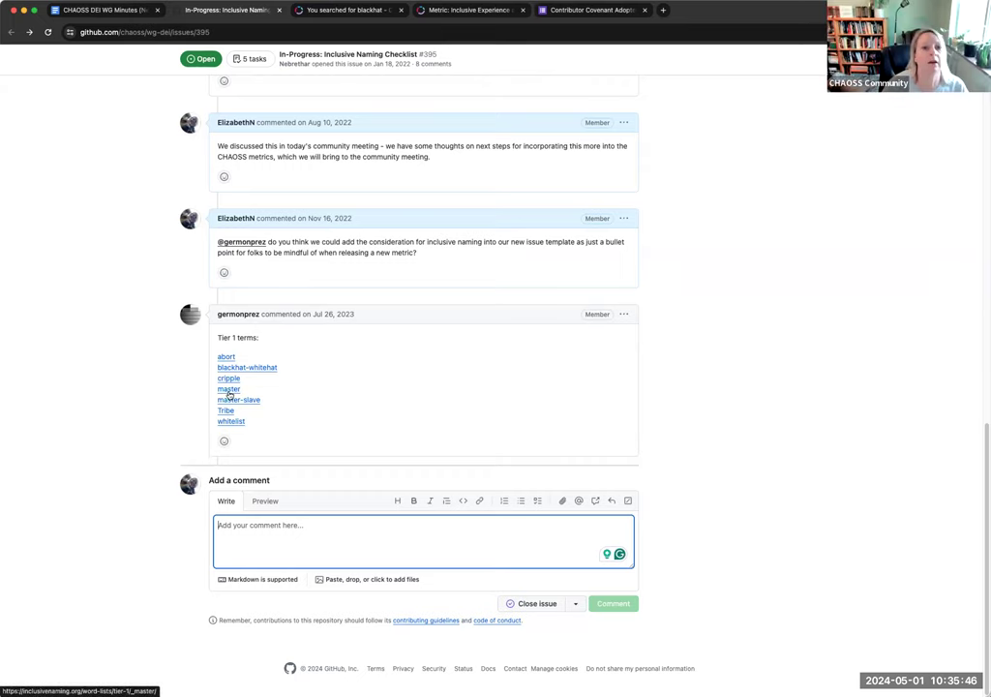
click(329, 13)
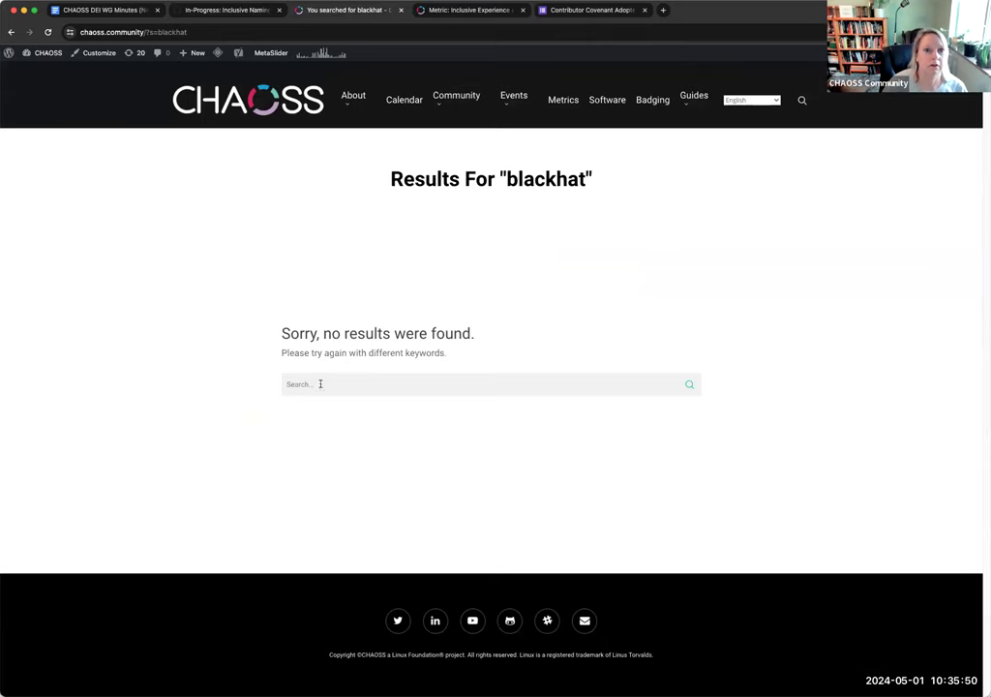
text(master)
key(Return)
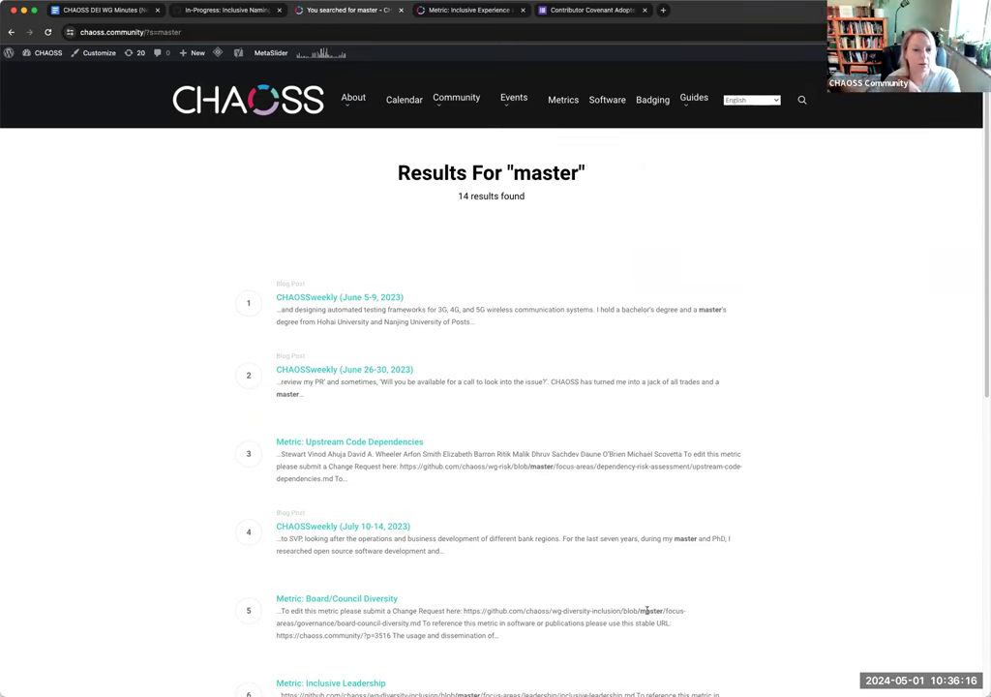
Look through the "master" search results and open the "Metric: Board/Council Diversity" page.
scroll(646, 610, down, 2)
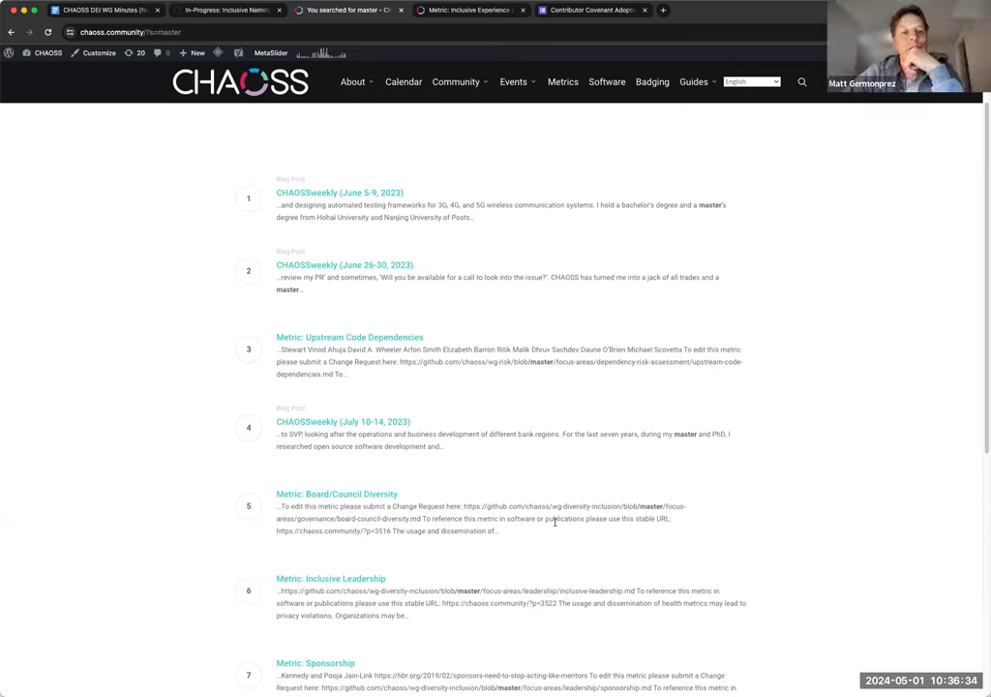
scroll(550, 521, down, 1)
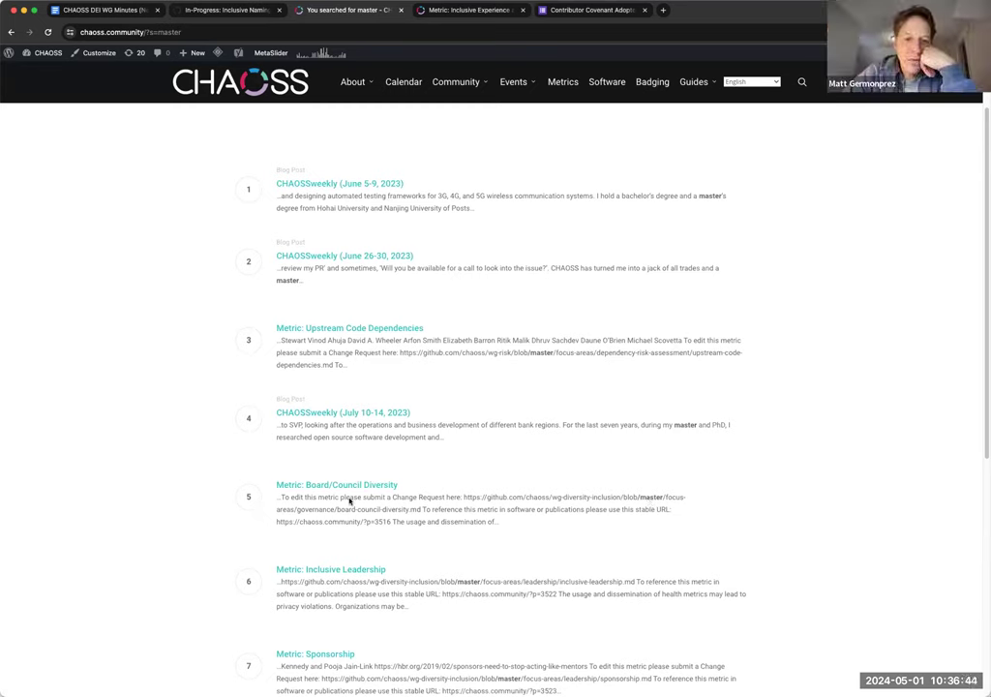
click(349, 487)
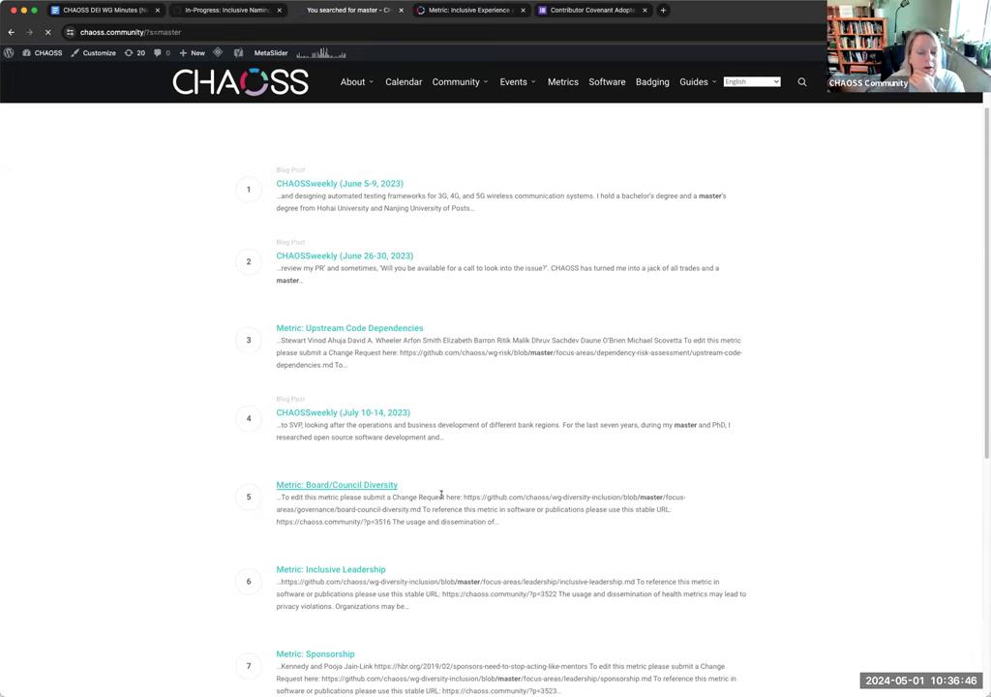
Follow the change request link on the Board/Council Diversity page to inspect its GitHub file, and return to review the metric page.
scroll(435, 516, down, 5)
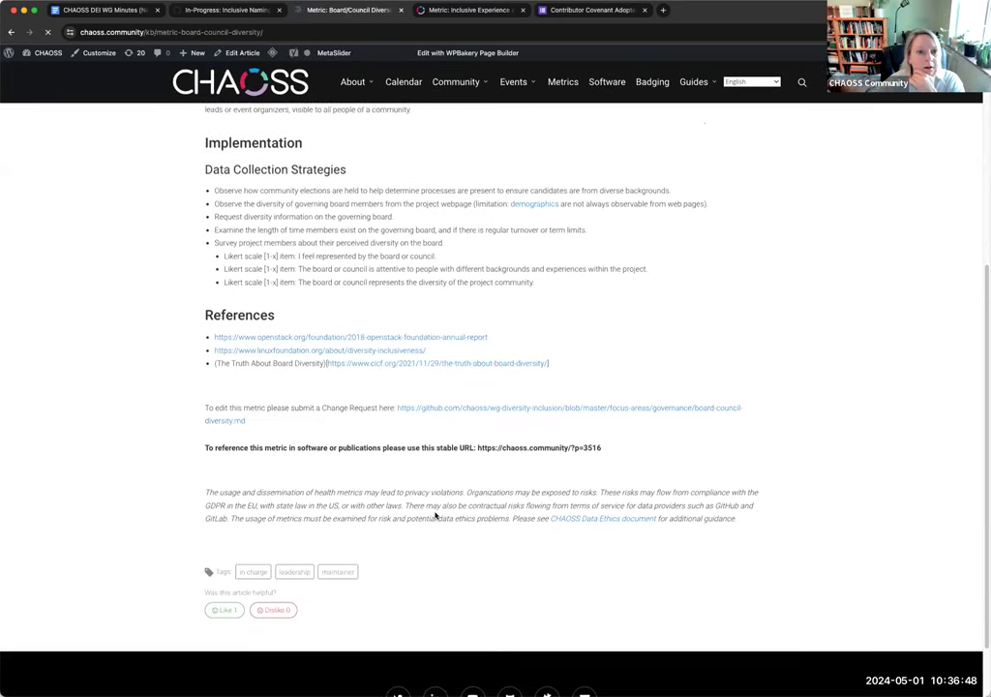
scroll(435, 515, down, 2)
click(436, 332)
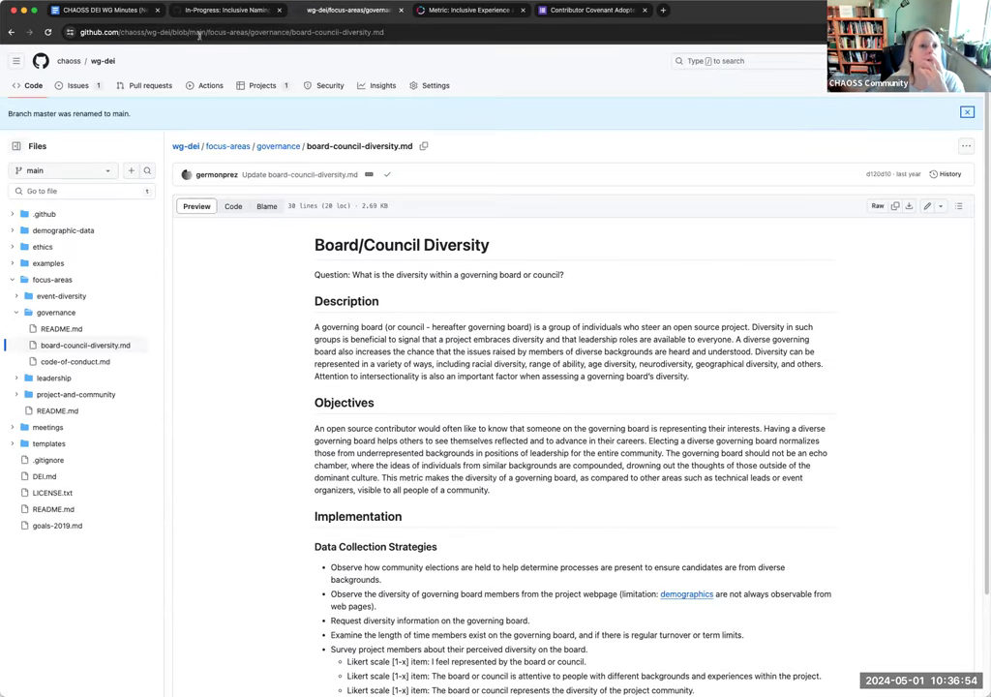
click(10, 32)
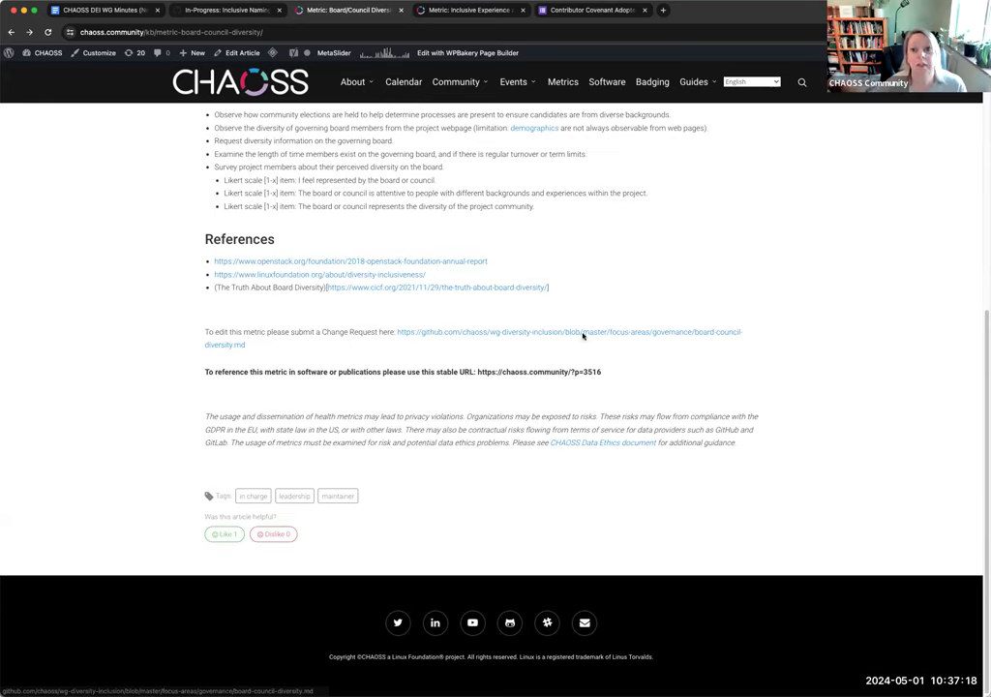
scroll(330, 328, up, 10)
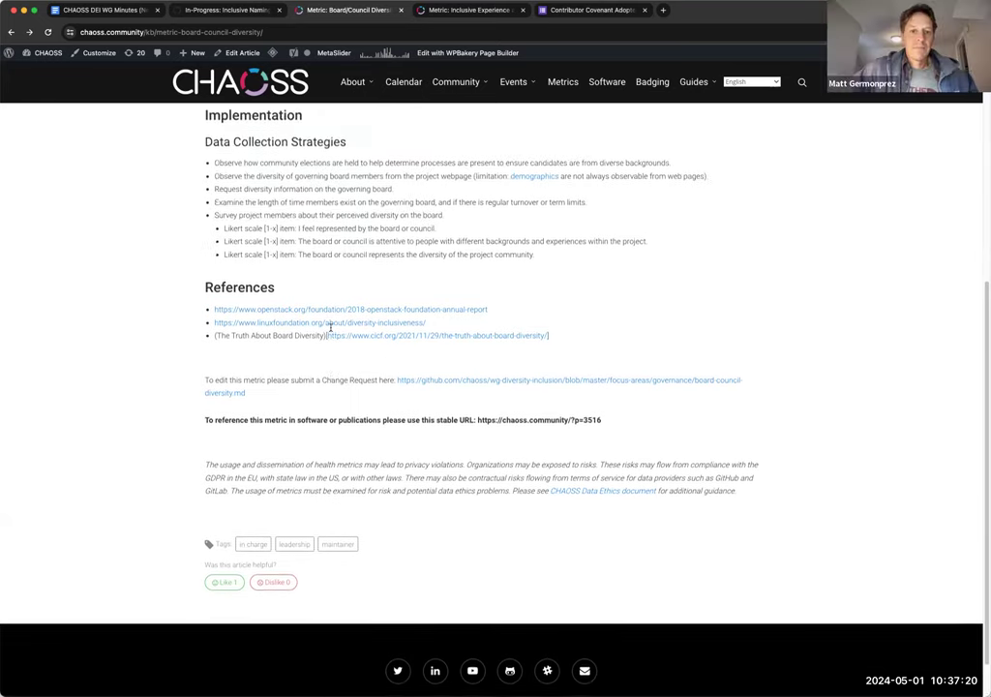
scroll(330, 328, up, 2)
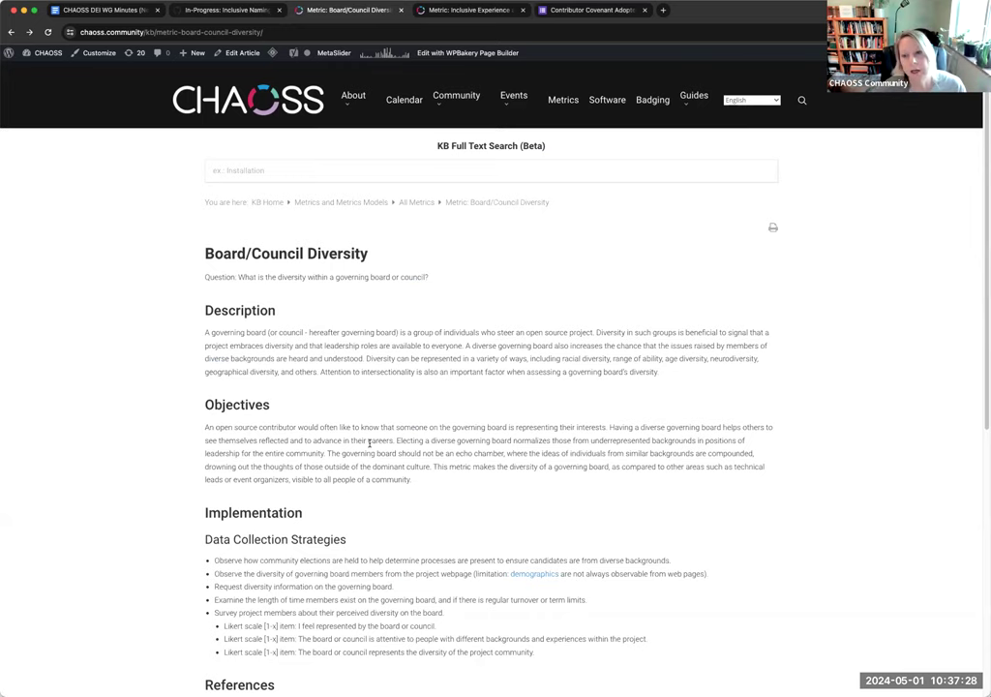
scroll(412, 437, down, 5)
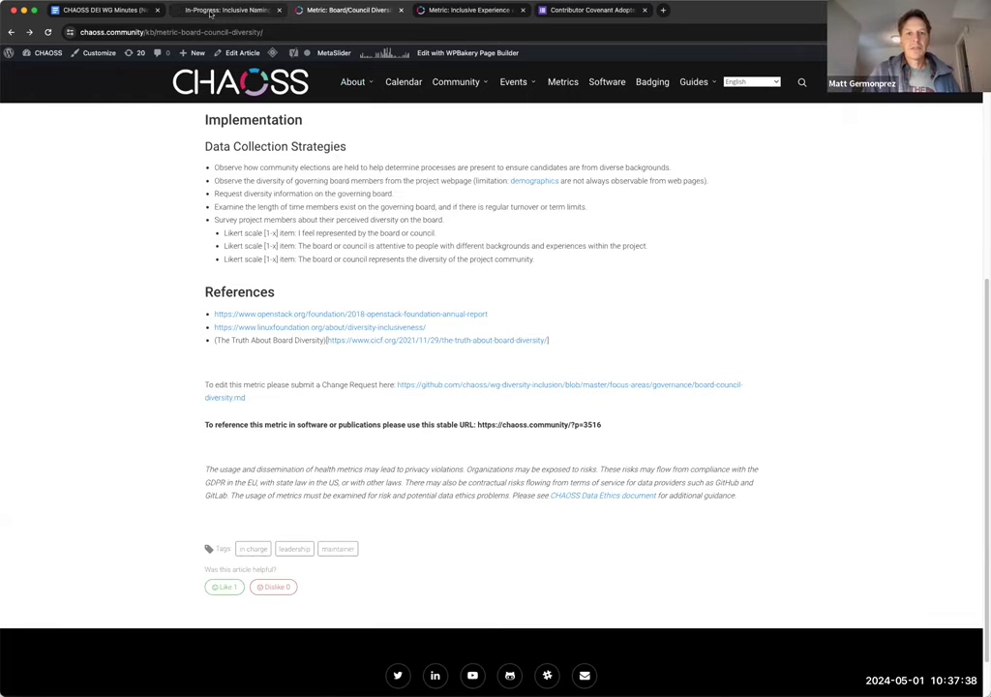
Check the Tier 1 terms in the checklist issue and search the CHAOSS website for "tribe".
click(210, 14)
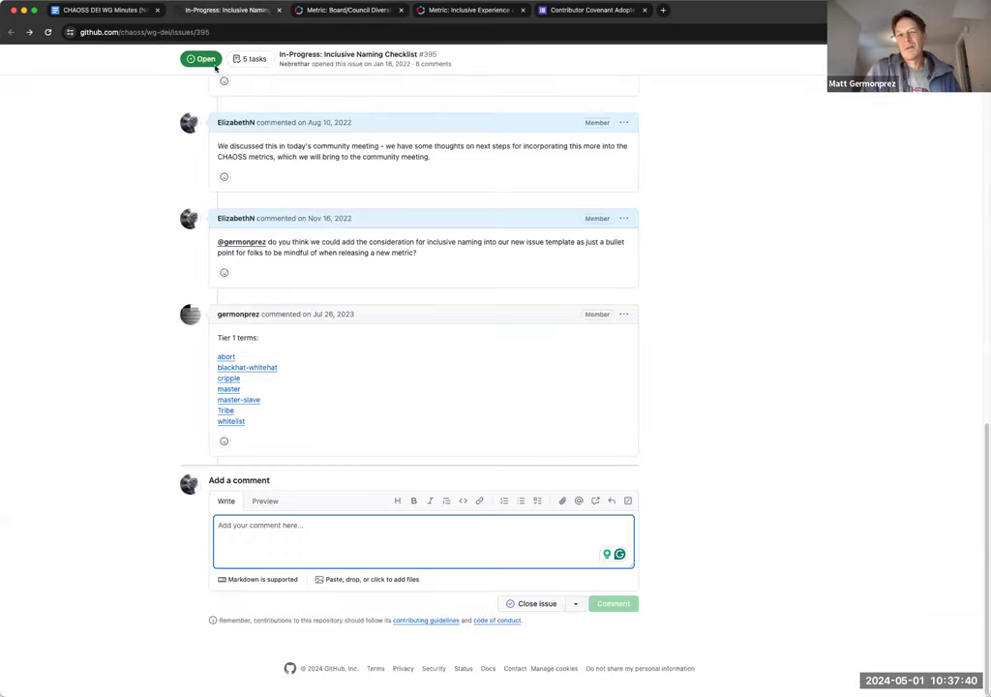
click(348, 10)
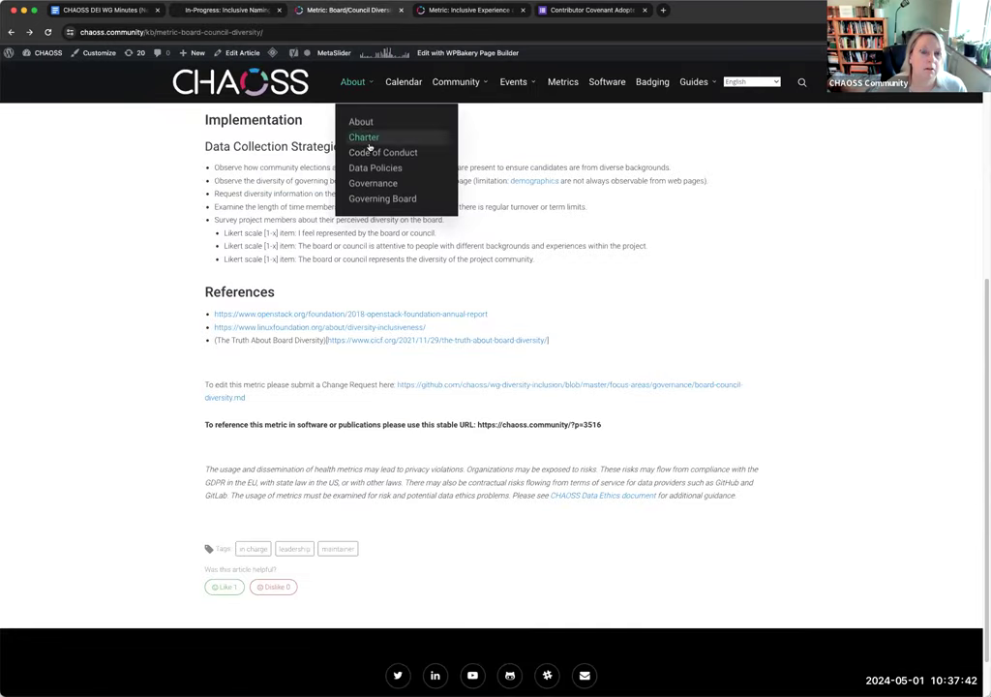
click(11, 32)
scroll(460, 206, up, 3)
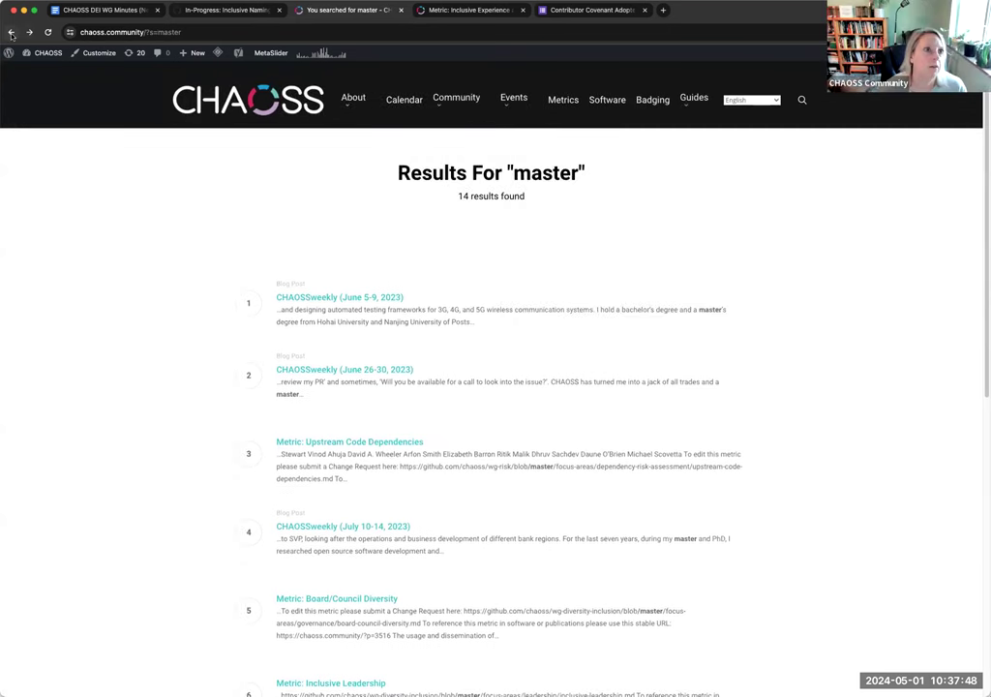
key(super+bracketleft)
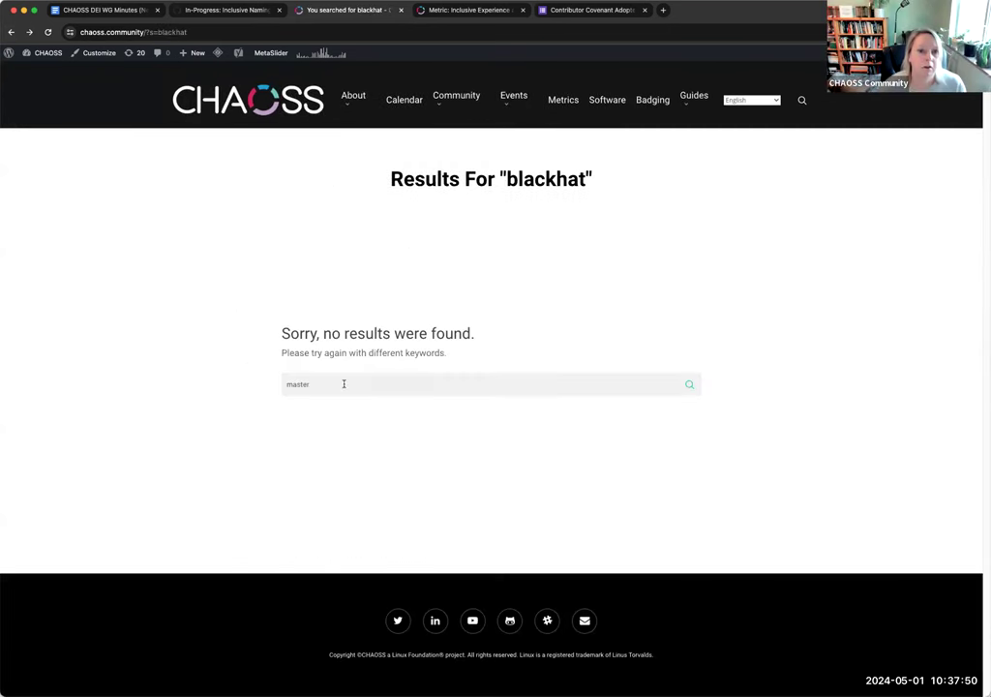
double_click(344, 384)
text(e)
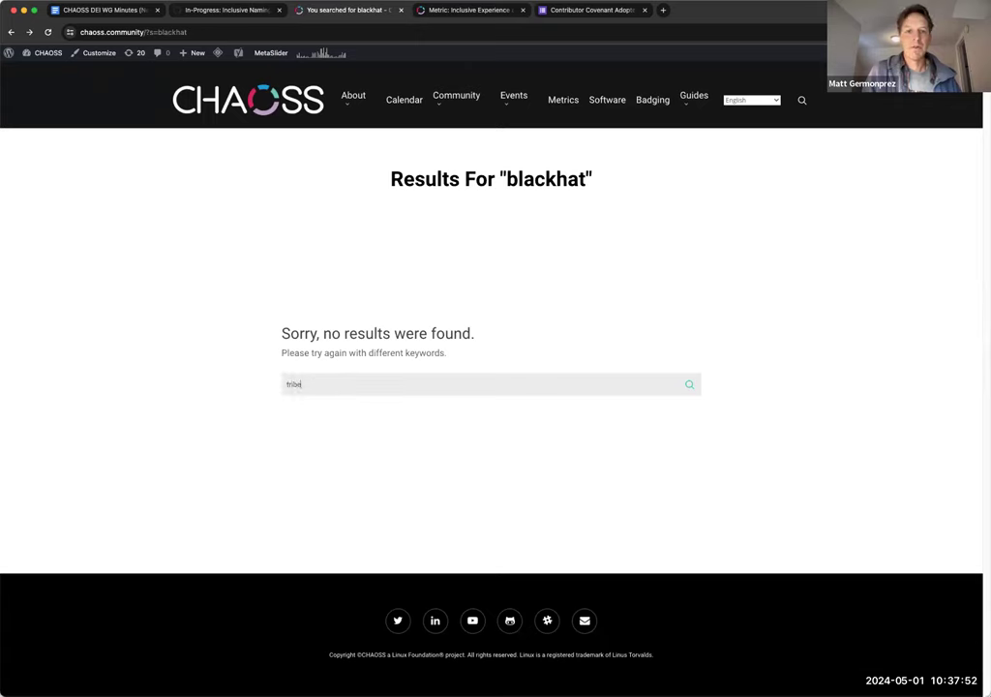
key(Return)
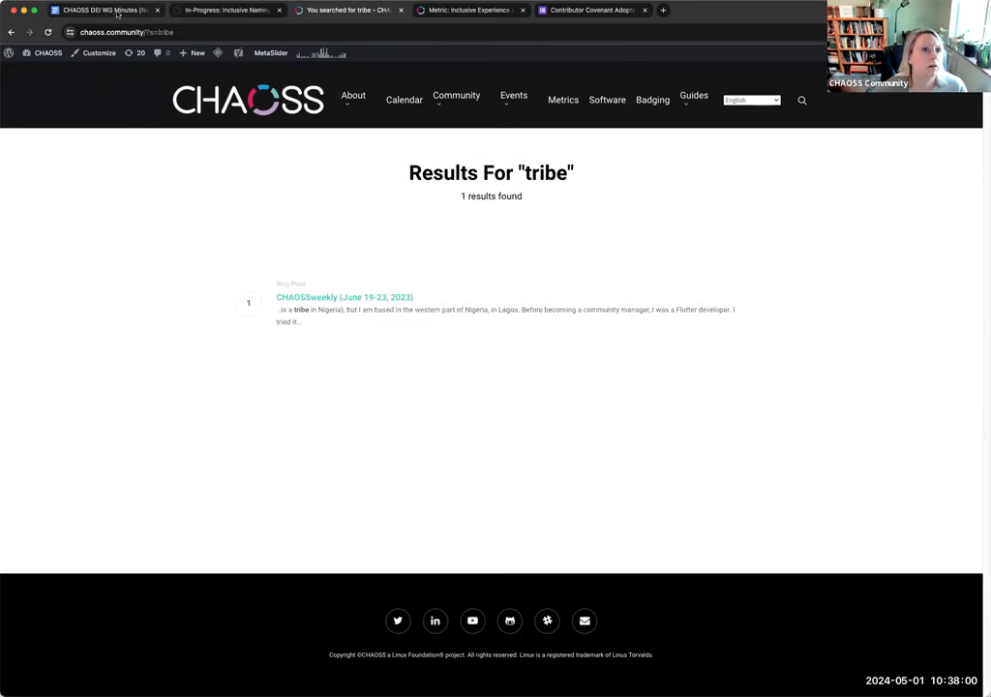
Add a sub-bullet below "Maybe we can start with the website" in the May 1 minutes, beginning "There are links that still".
click(106, 12)
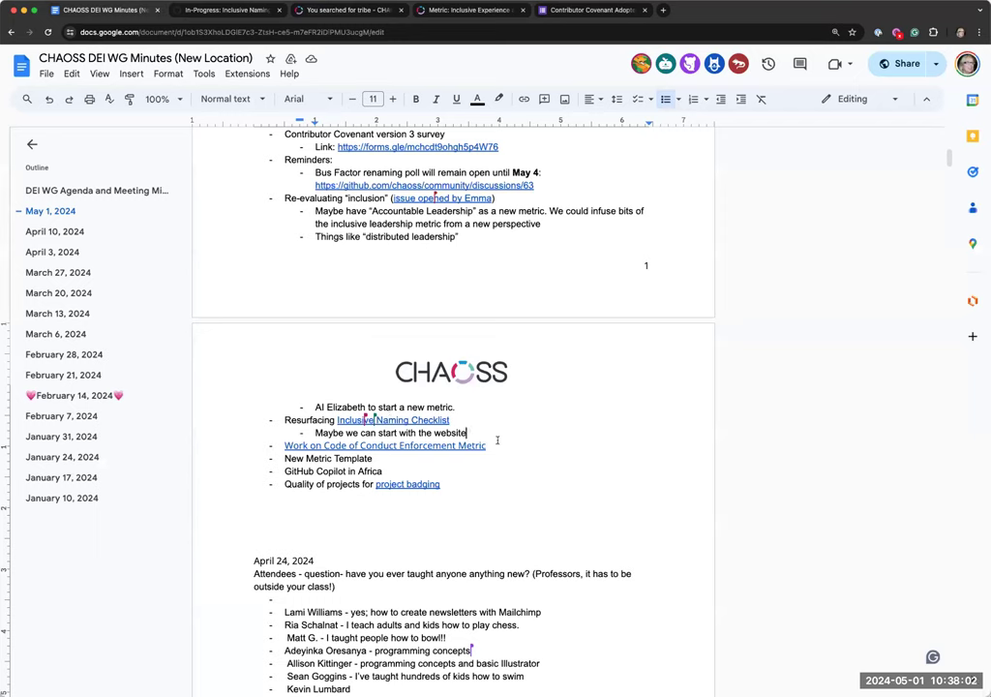
click(474, 433)
key(Return)
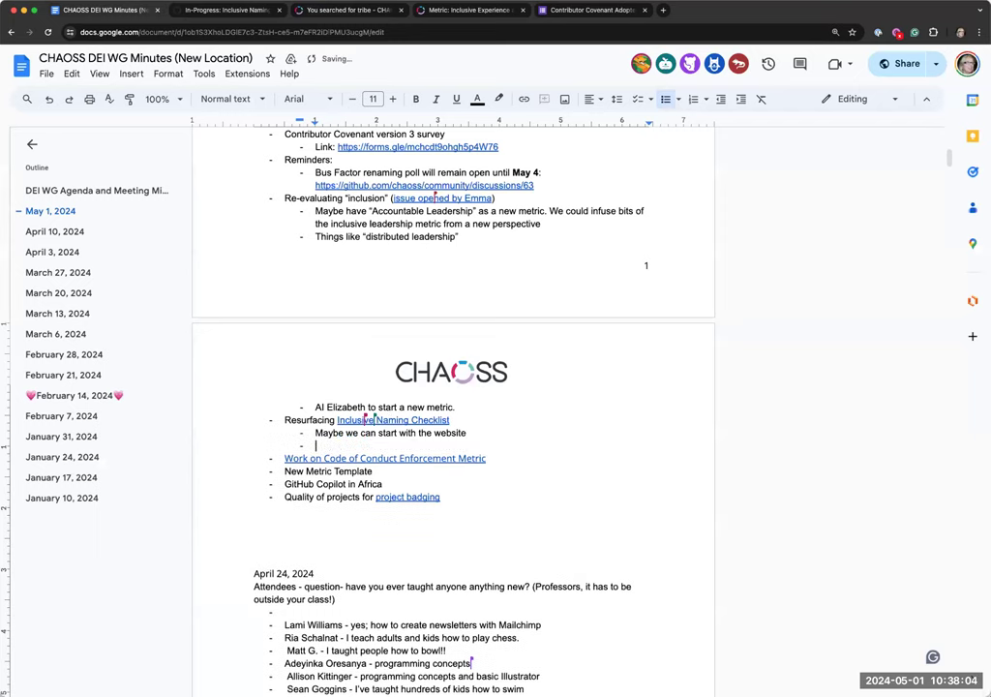
text(There are link)
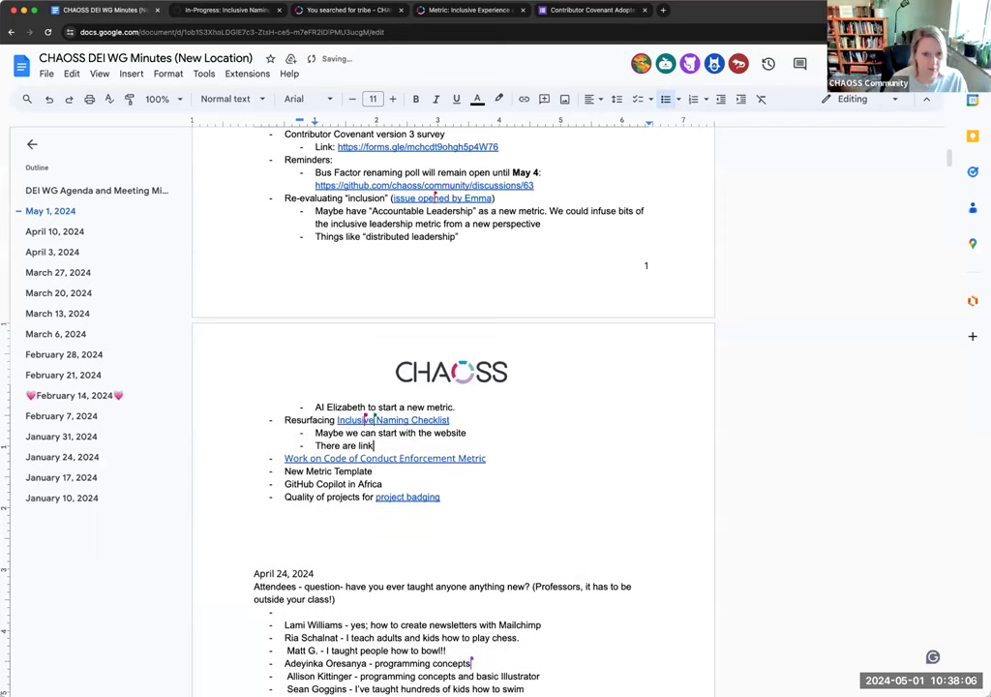
text(s that still)
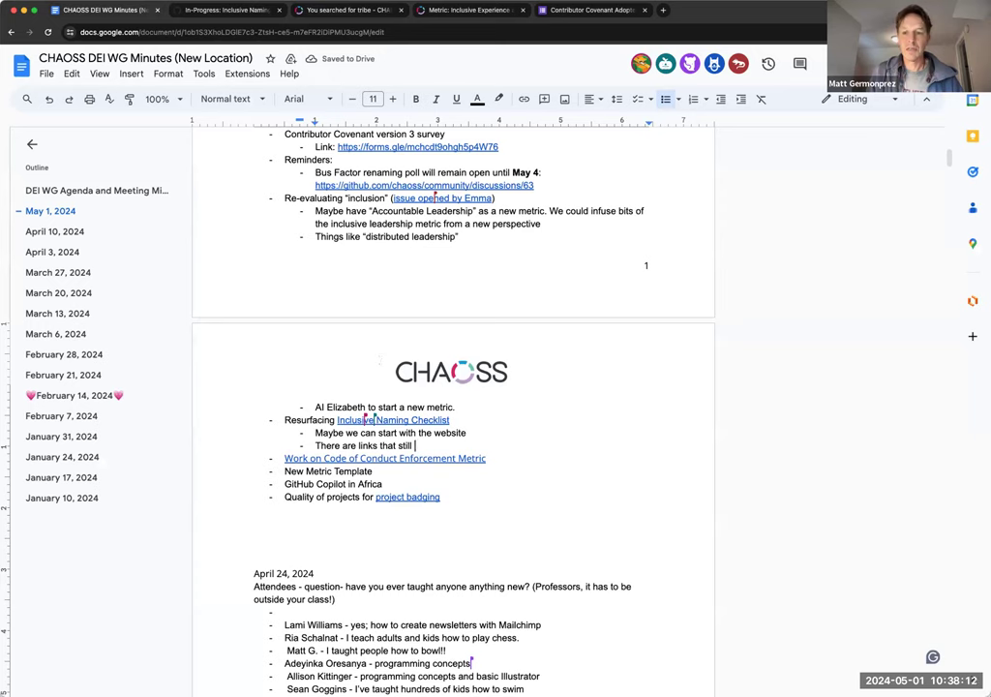
Open the "Metric: Change Request Reviews" page from the Platform topic on the CHAOSS website and examine its change request link.
click(232, 15)
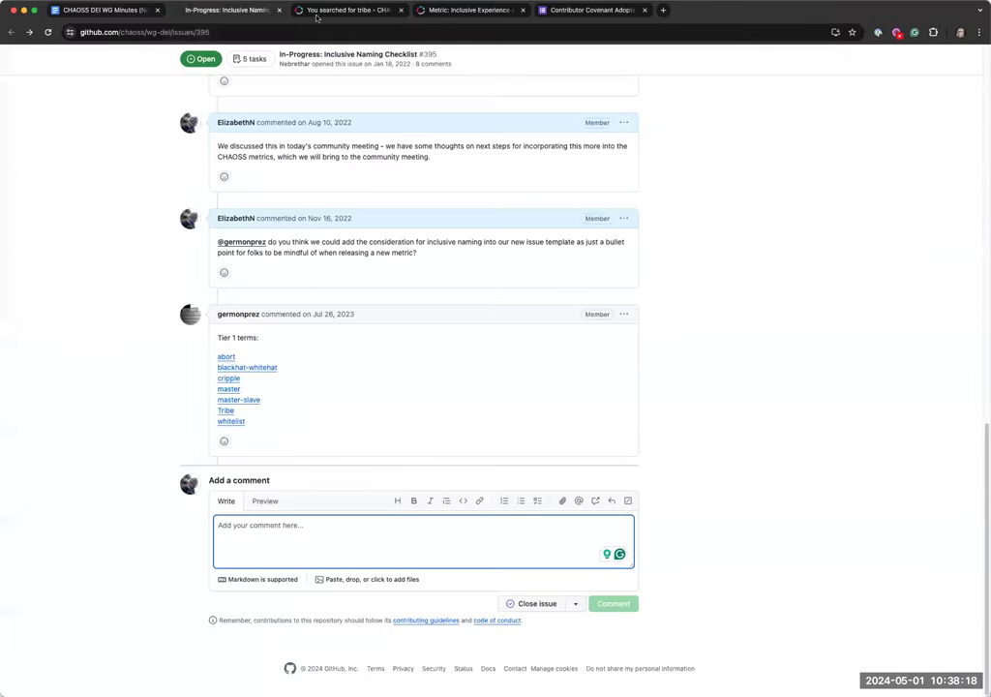
key(ctrl+Tab)
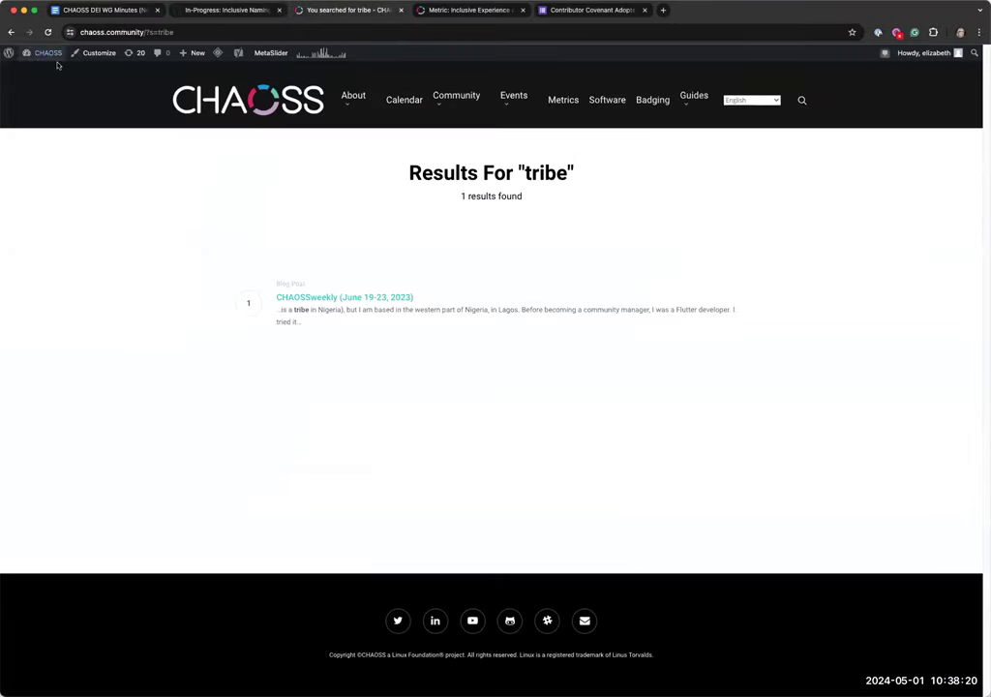
click(11, 33)
click(10, 32)
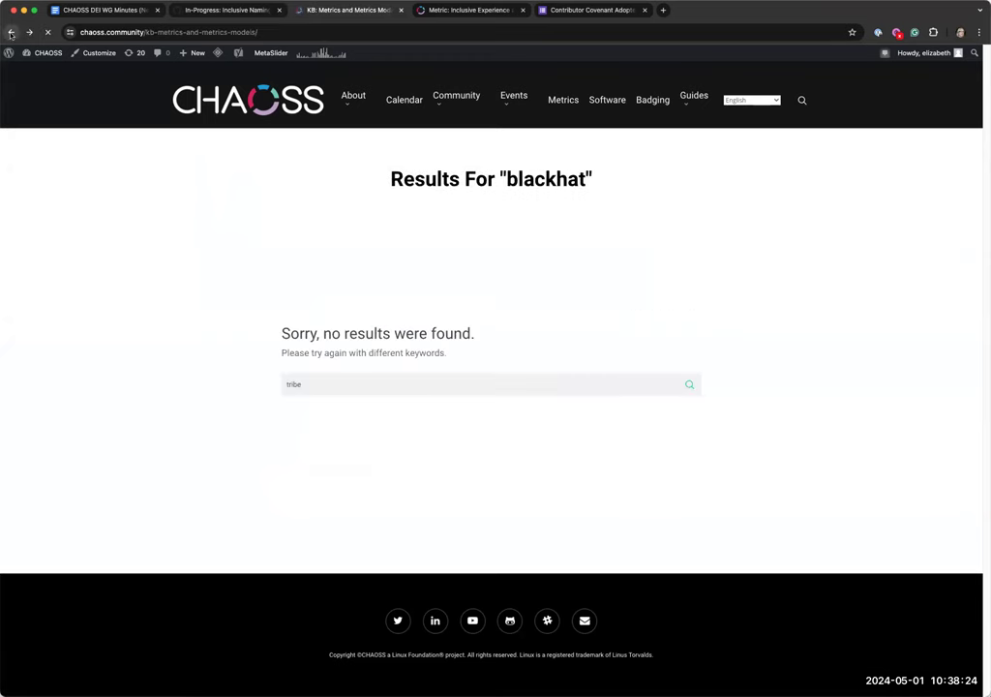
click(489, 339)
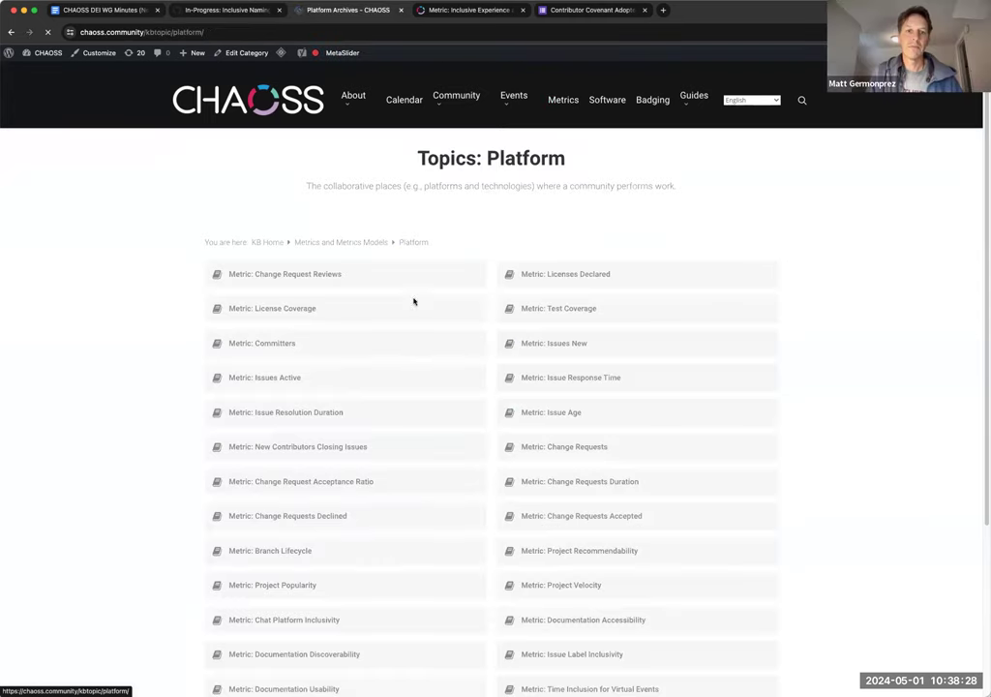
click(357, 276)
scroll(406, 450, down, 3)
scroll(392, 450, down, 10)
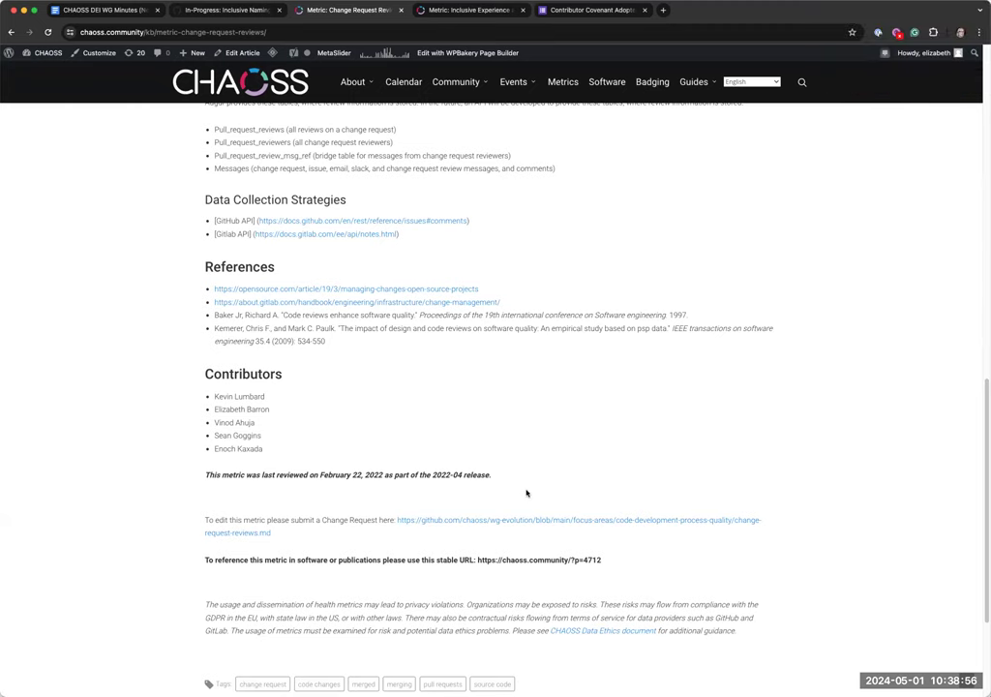
scroll(526, 493, up, 2)
scroll(527, 493, down, 2)
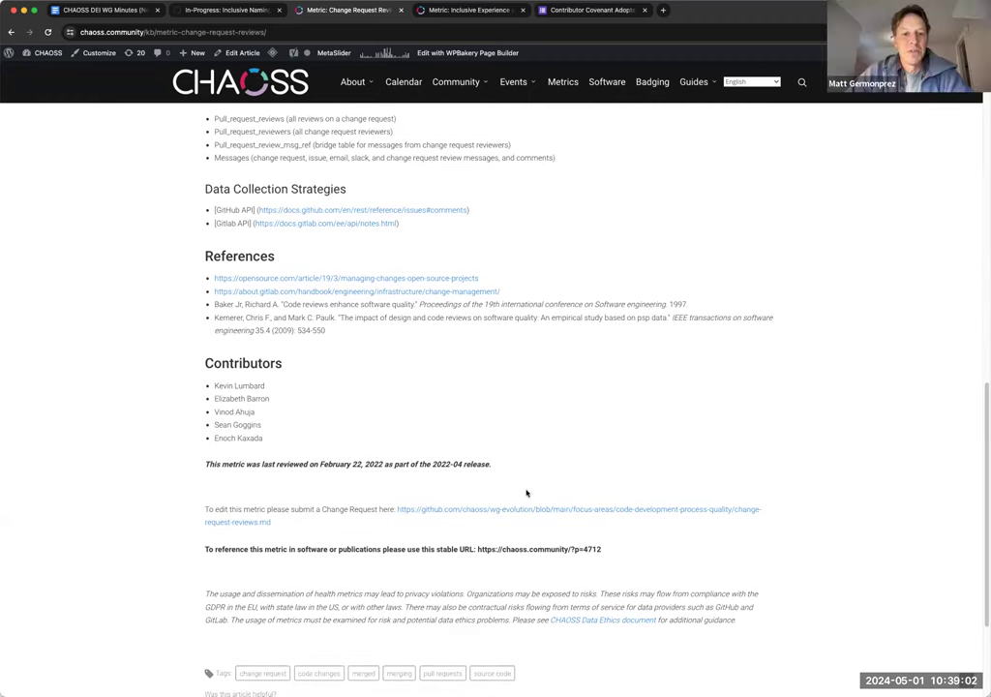
scroll(526, 492, up, 15)
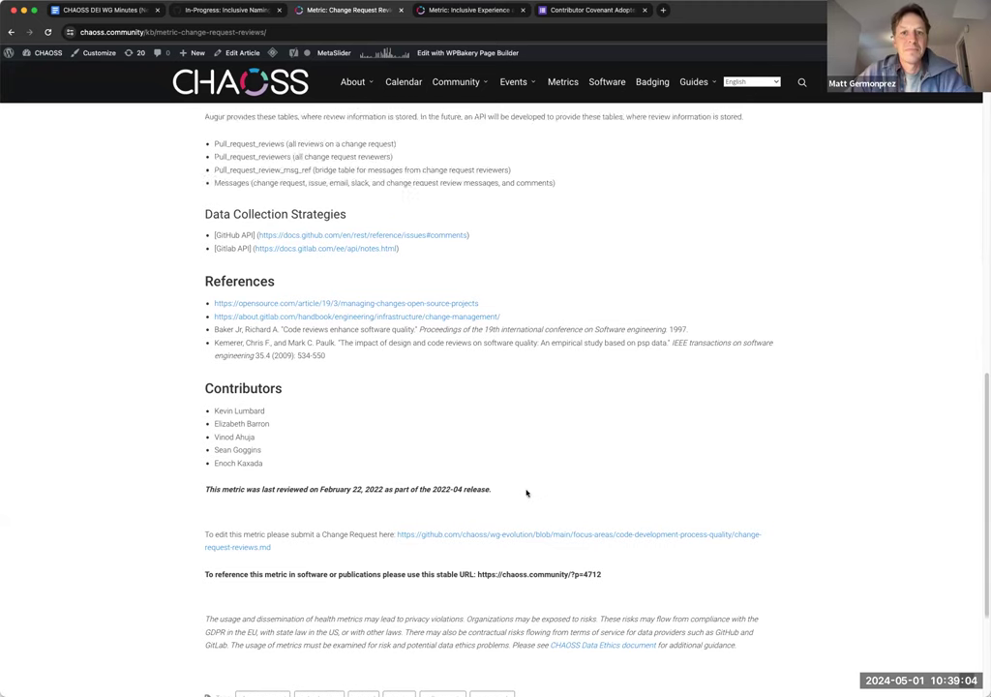
Reword the unfinished bullet as "There are links that reference master so let's change the links to not show the full URL (and also change".
click(106, 10)
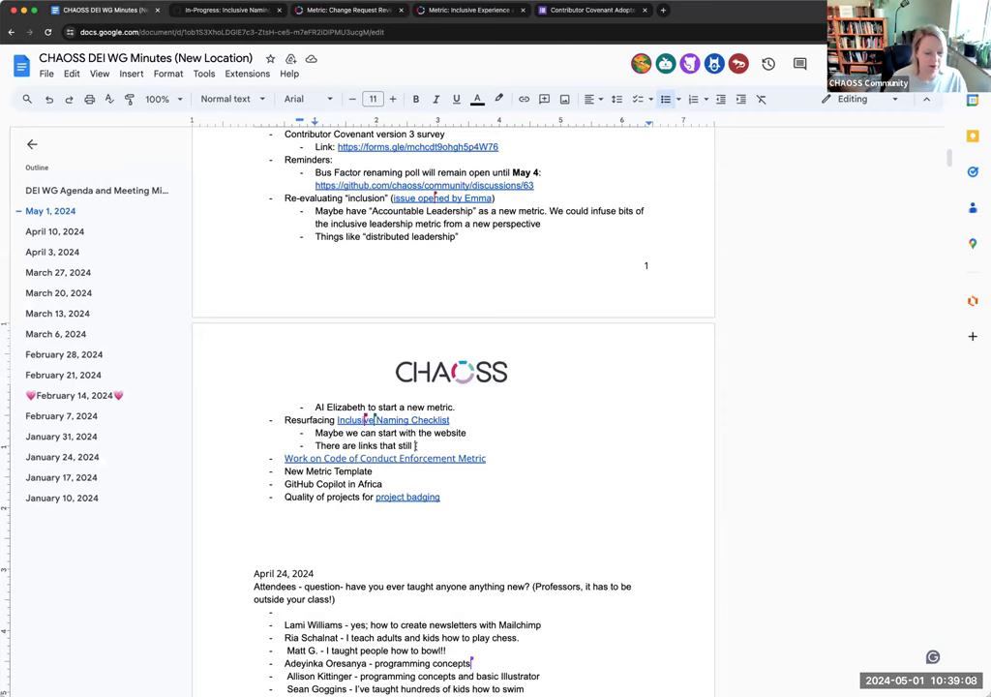
key(BackSpace)
key(BackSpace)
key(BackSpace)
key(BackSpace)
key(BackSpace)
key(BackSpace)
key(BackSpace)
key(BackSpace)
key(BackSpace)
key(BackSpace)
key(BackSpace)
key(BackSpace)
key(BackSpace)
key(BackSpace)
key(BackSpace)
key(BackSpace)
text(inks that )
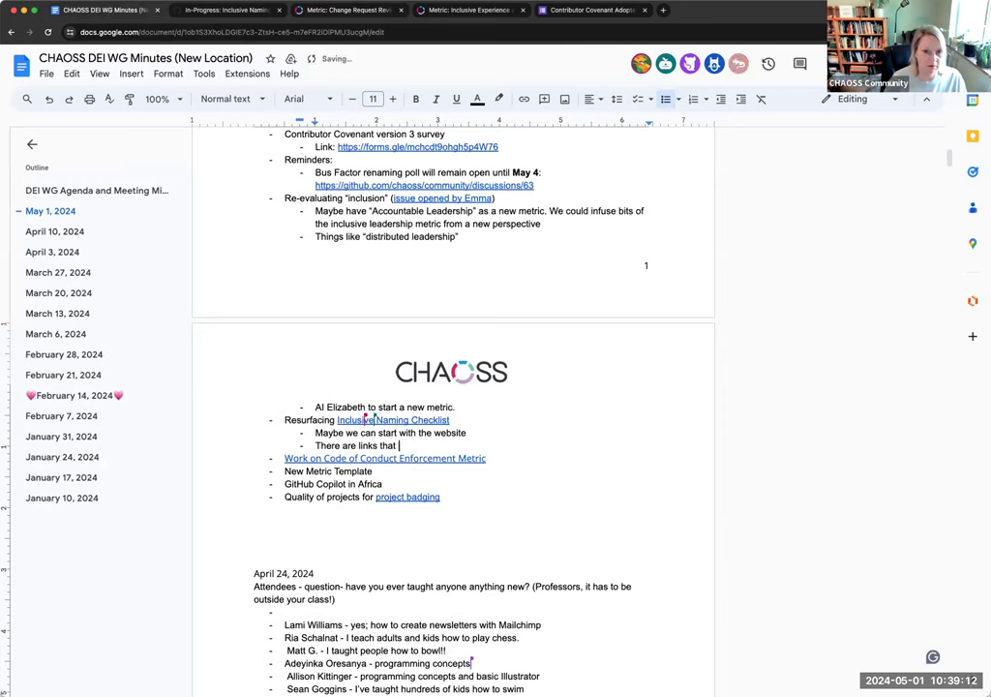
text(reference master )
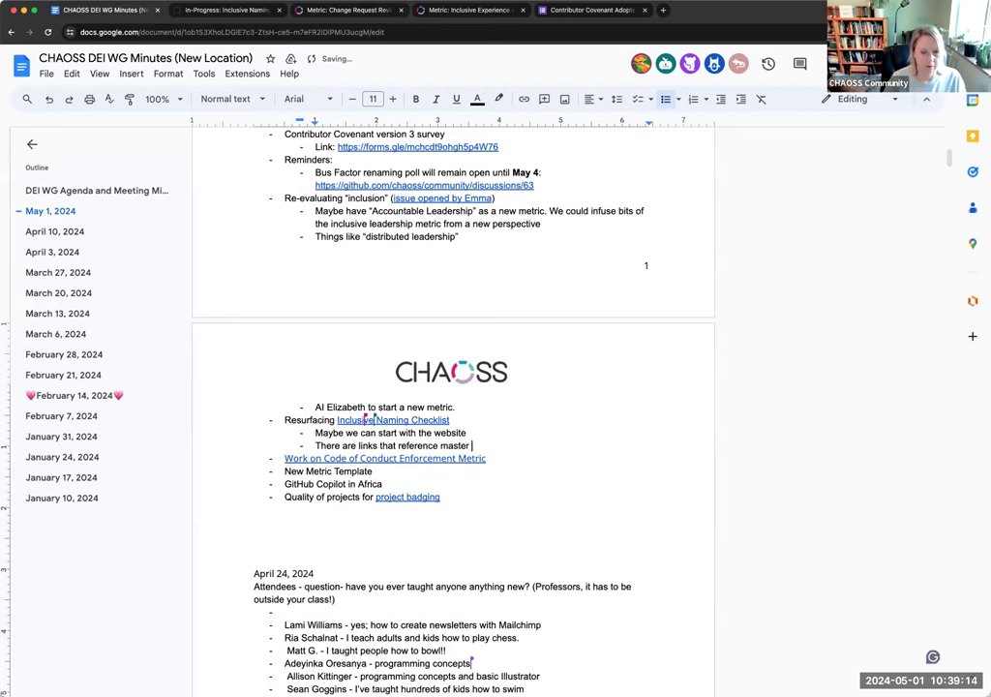
text(so let's )
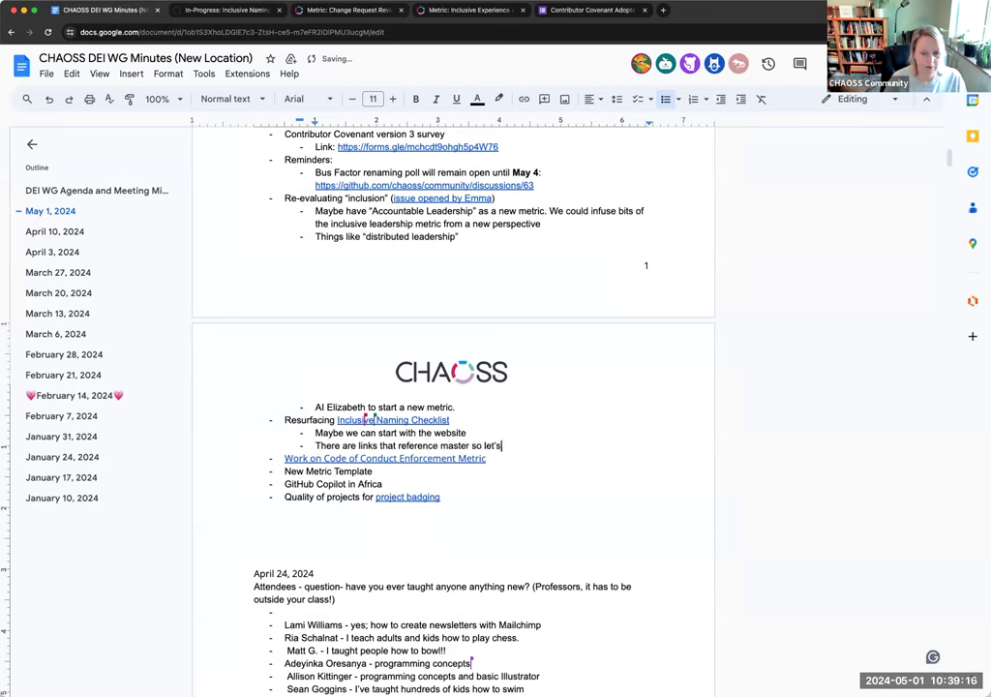
text(change the link)
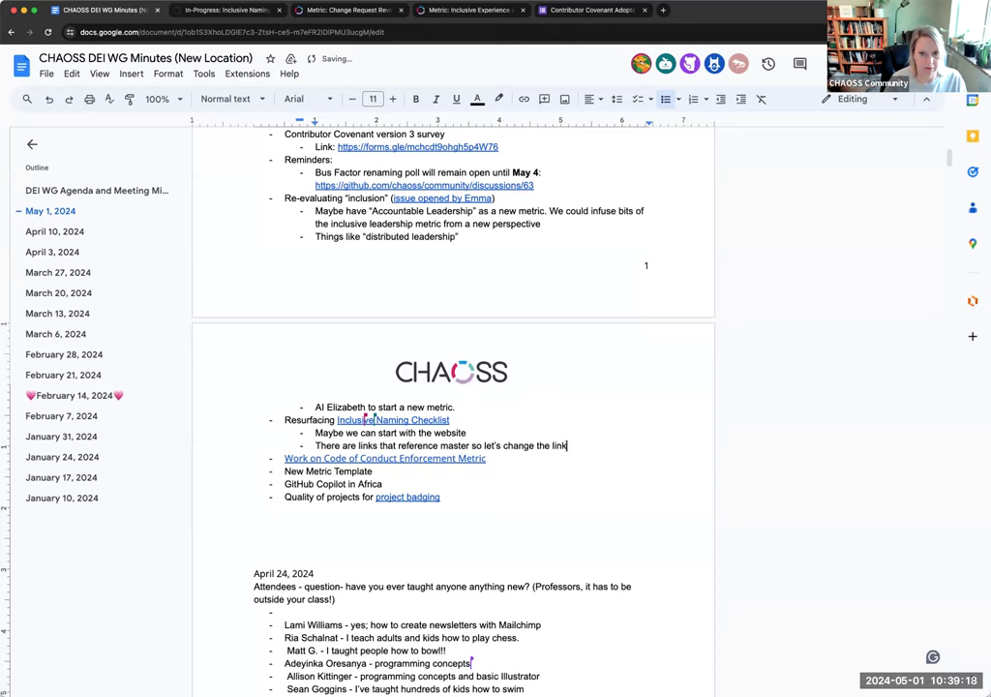
text(s to )
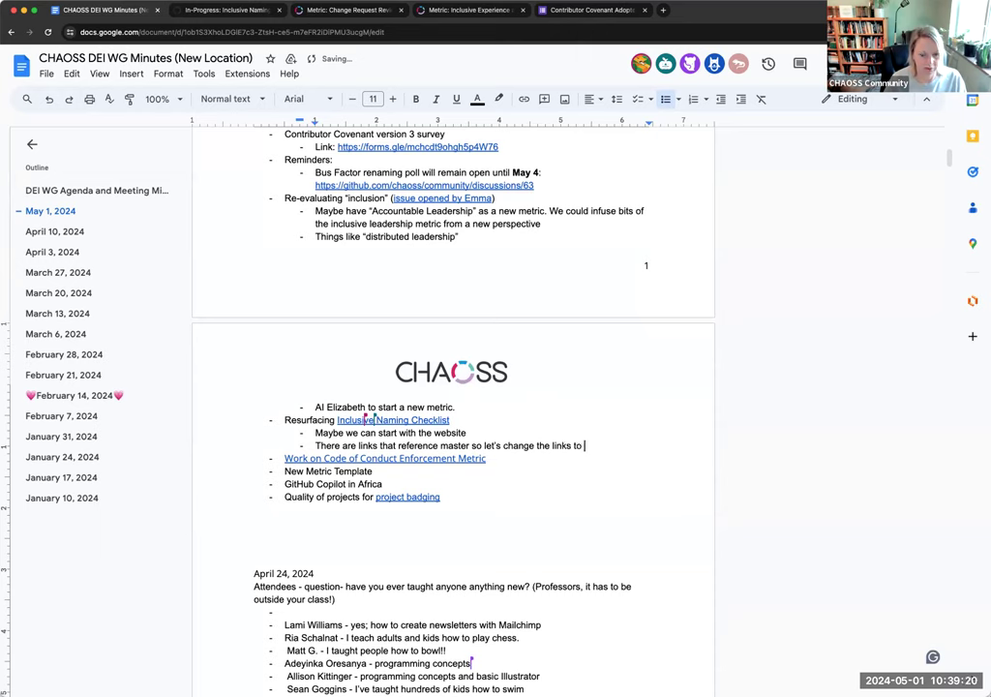
text(not )
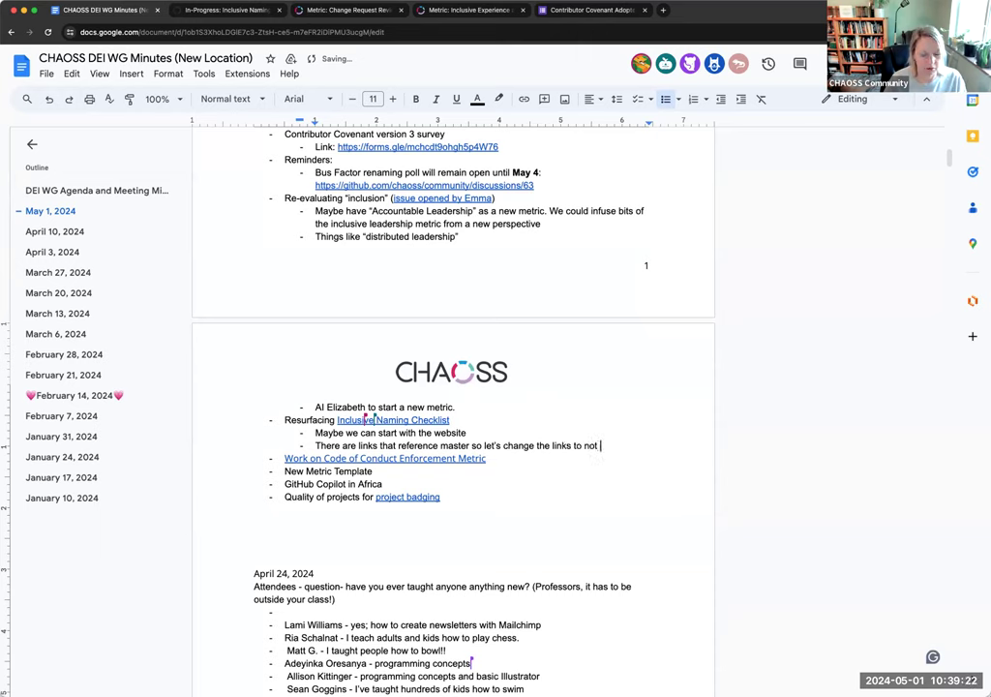
text(show the full URL (and also change)
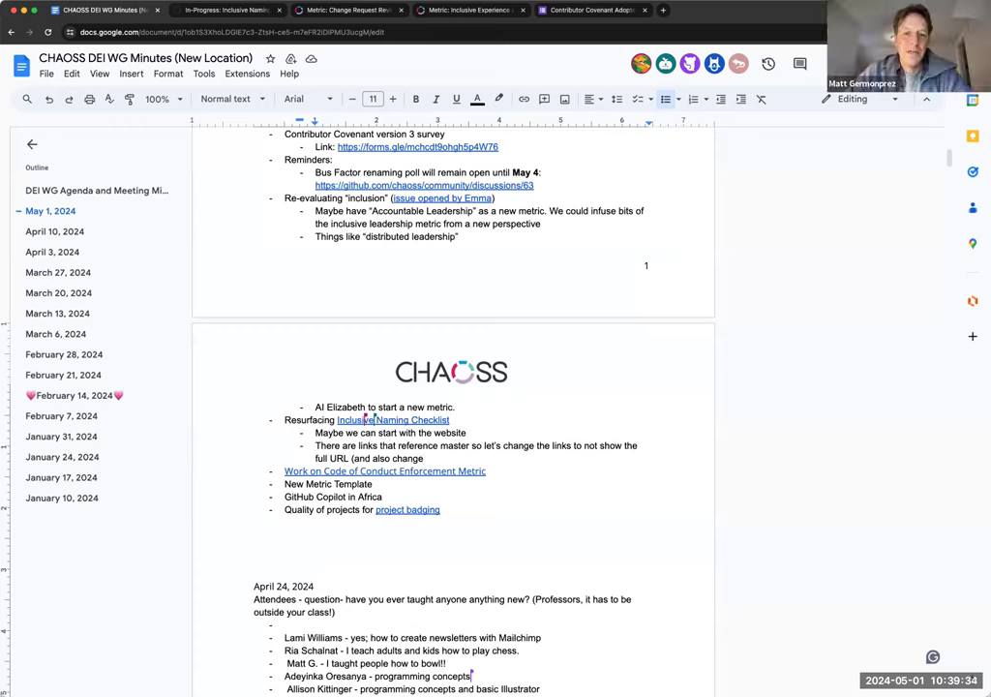
Replace the ending "change" in the bullet's parenthesis with "make sure the URL is updated)".
text(the U)
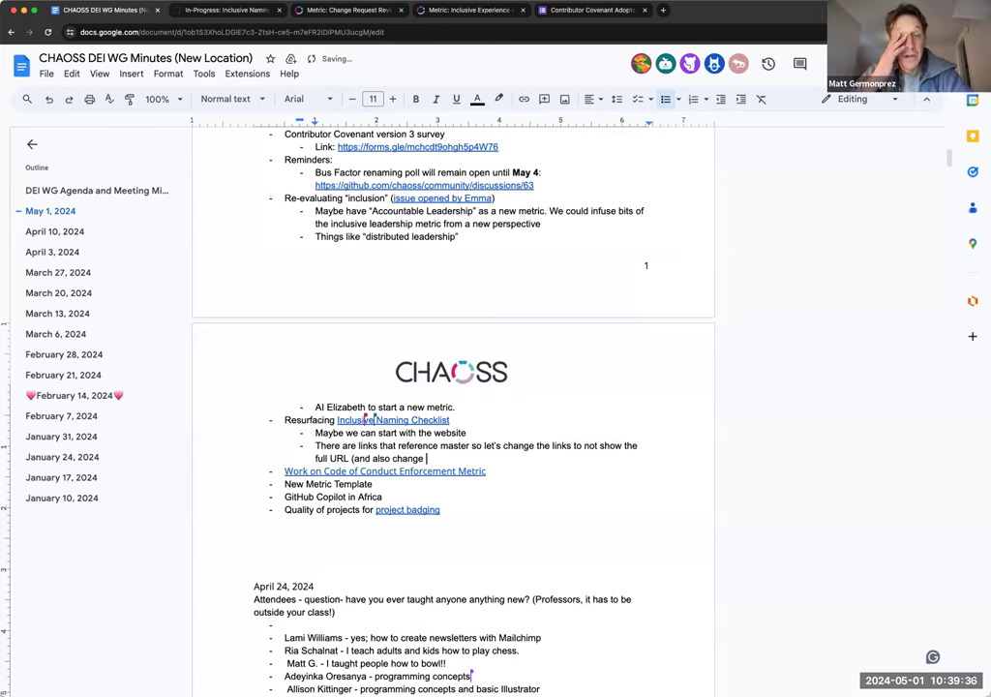
key(BackSpace)
key(BackSpace)
key(BackSpace)
key(BackSpace)
key(BackSpace)
key(BackSpace)
key(BackSpace)
key(BackSpace)
key(BackSpace)
key(BackSpace)
key(BackSpace)
key(BackSpace)
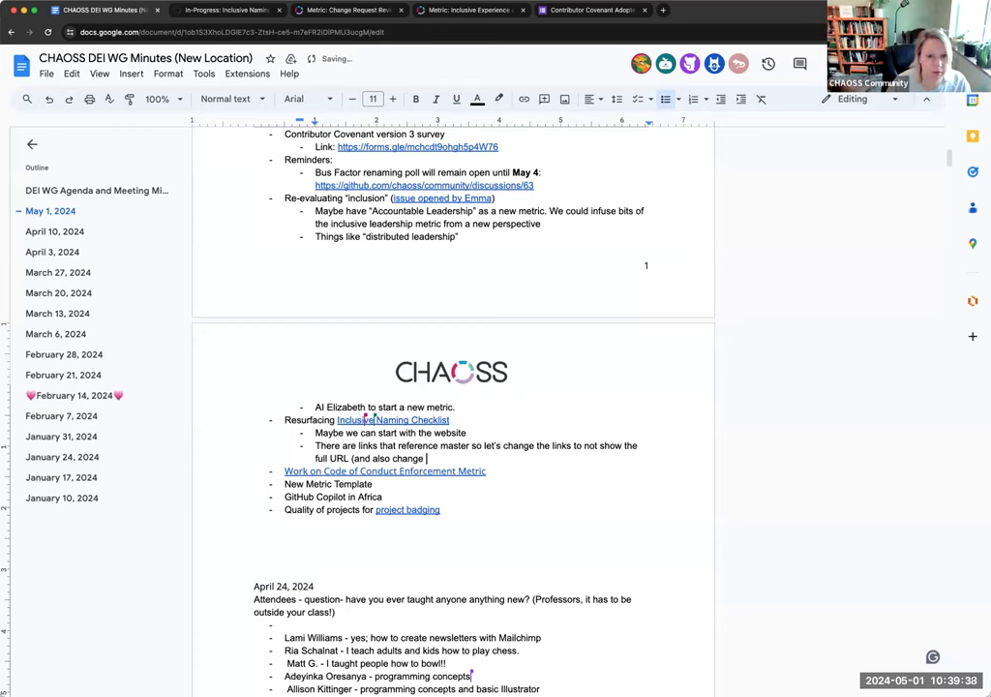
text(make sure th)
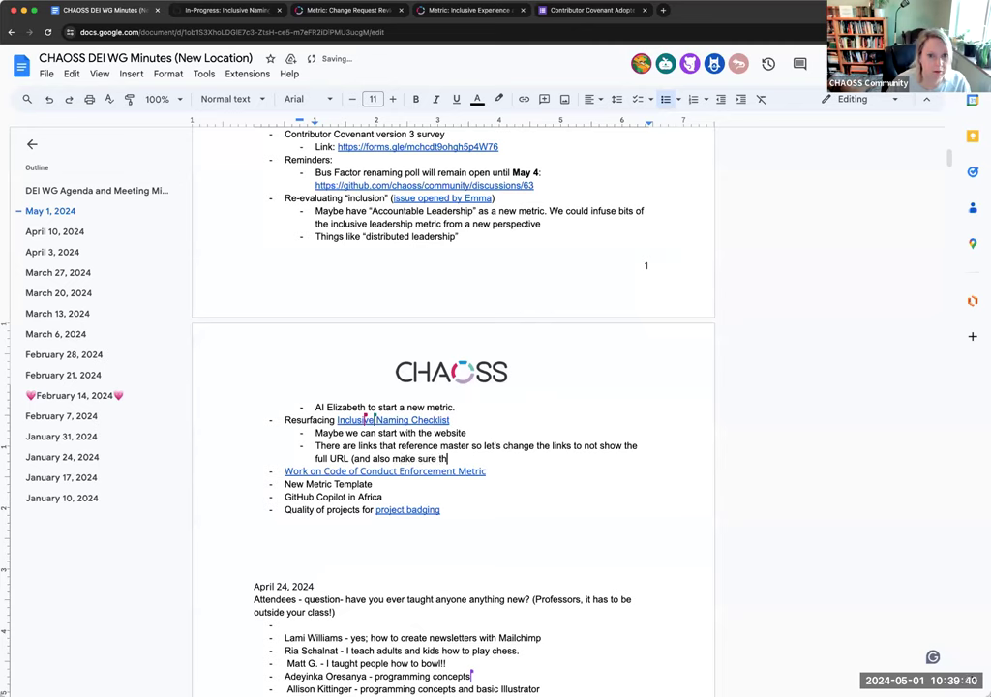
text(e URL is updated))
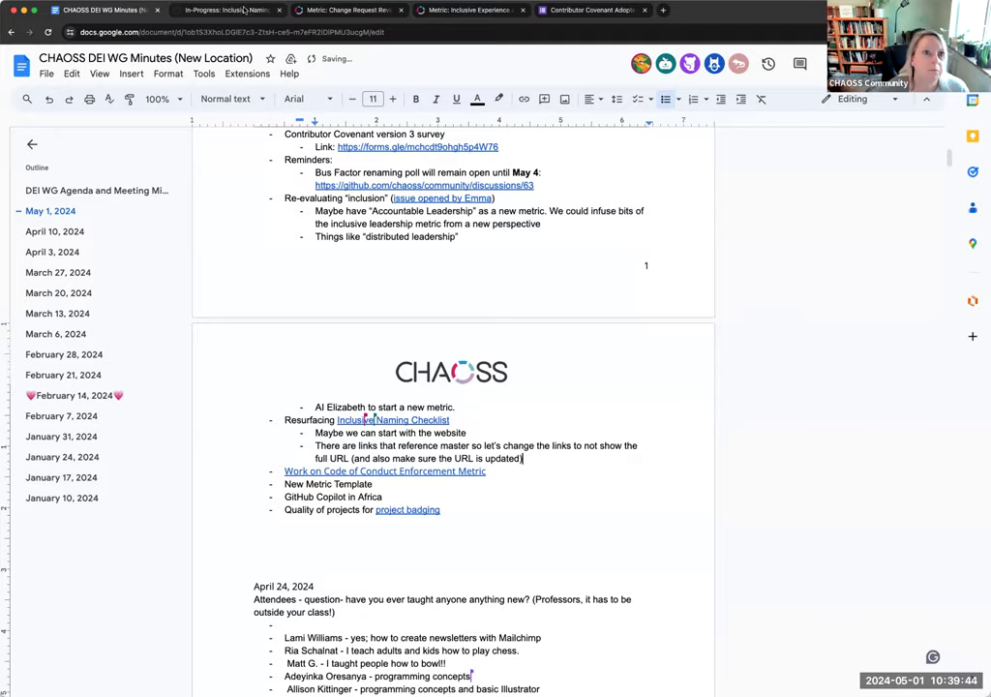
Search the knowledge base from the Change Request Reviews page for the Tier 1 term "whitelist".
click(198, 10)
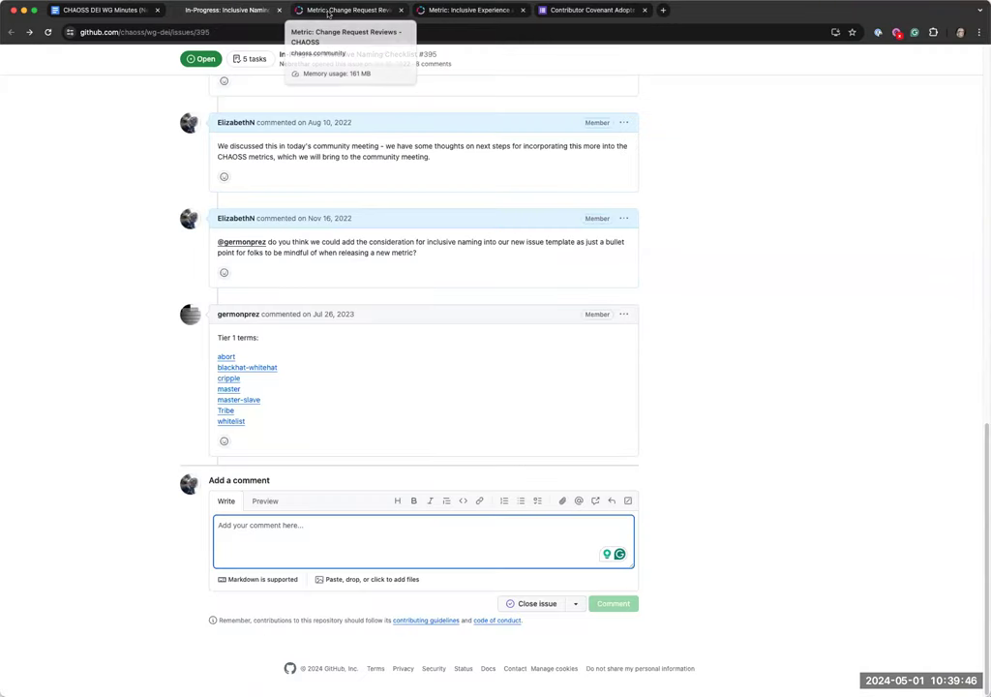
click(328, 11)
click(233, 174)
text(whitelist)
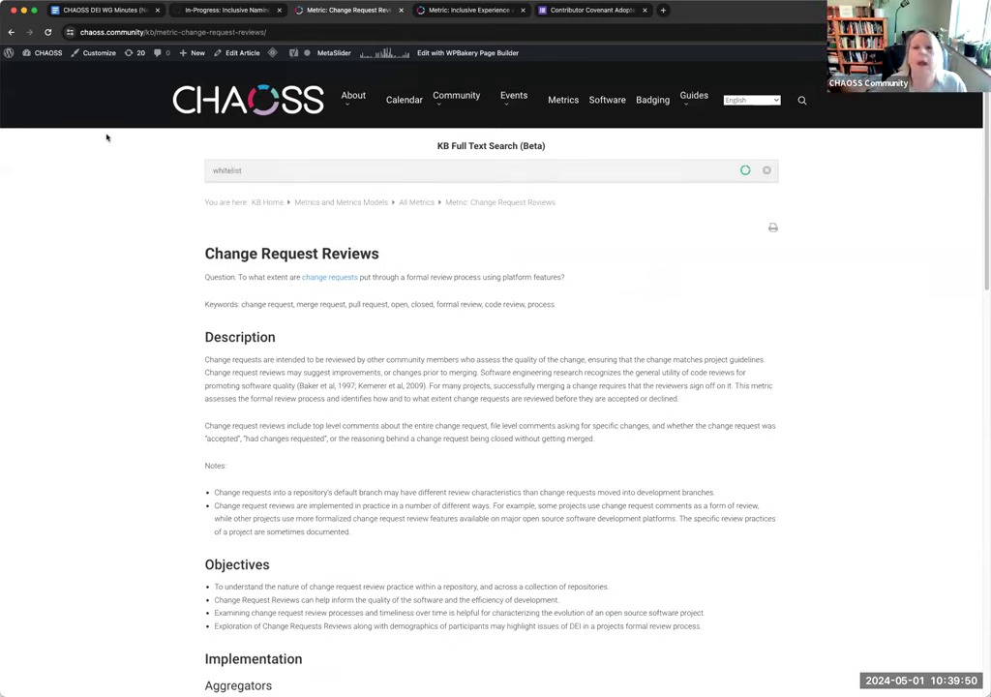
In the May 1 minutes, reword the master-links bullet to read "change ALL internal links" and add an empty bullet below it.
click(77, 10)
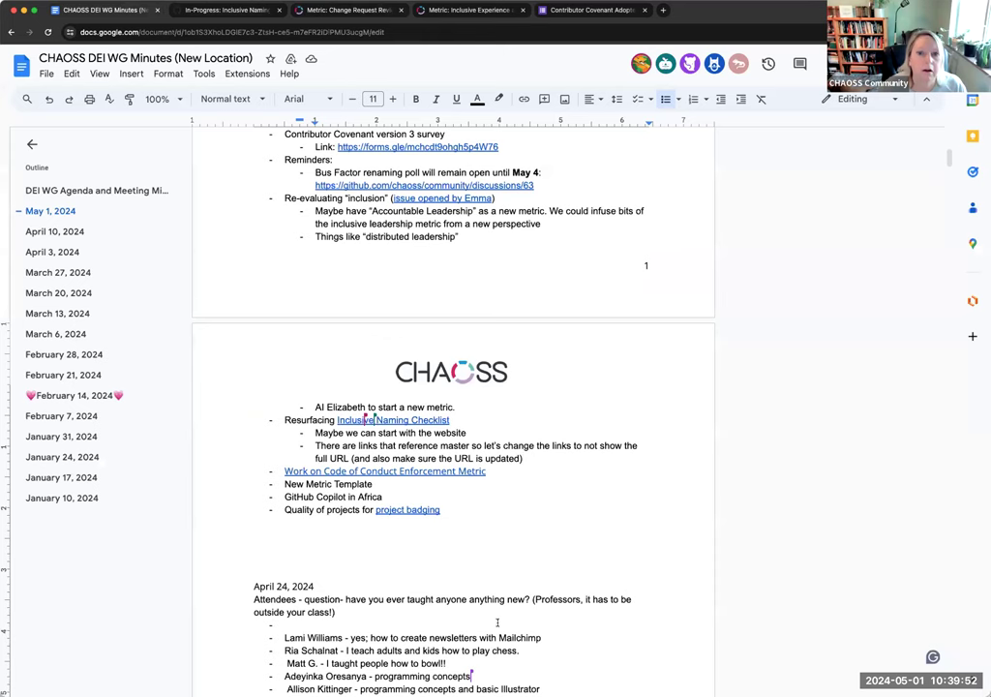
click(541, 462)
key(Return)
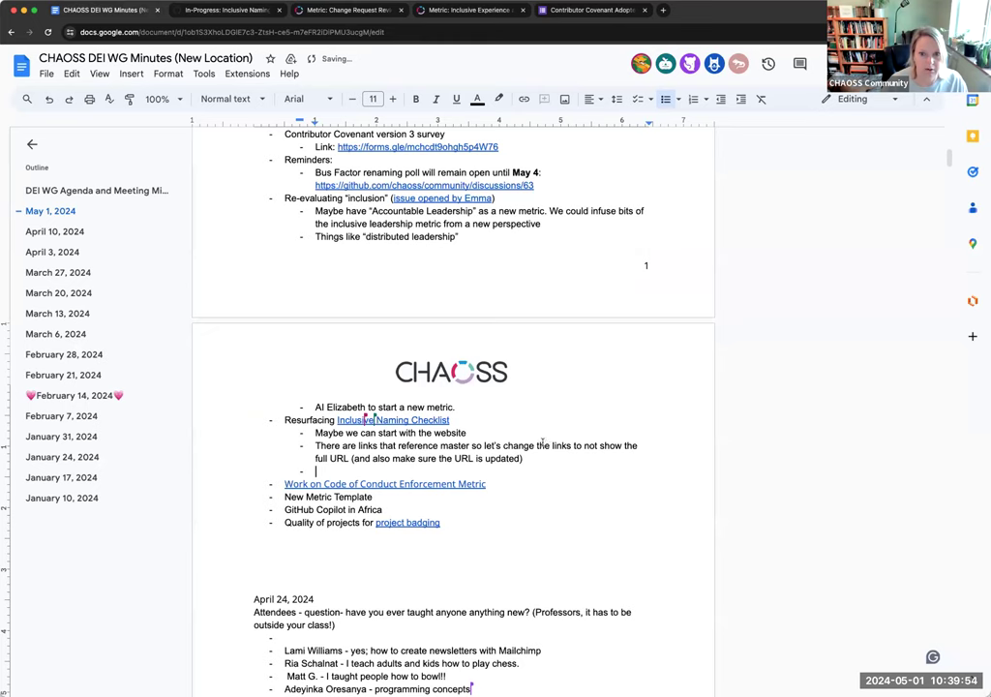
double_click(543, 445)
text(ALL)
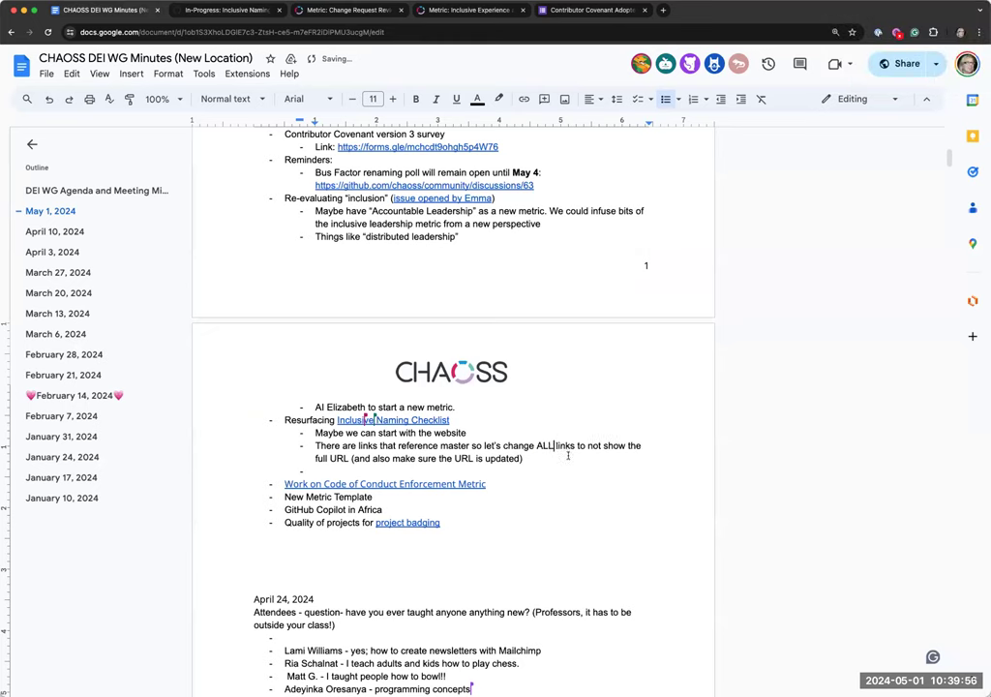
text( internal)
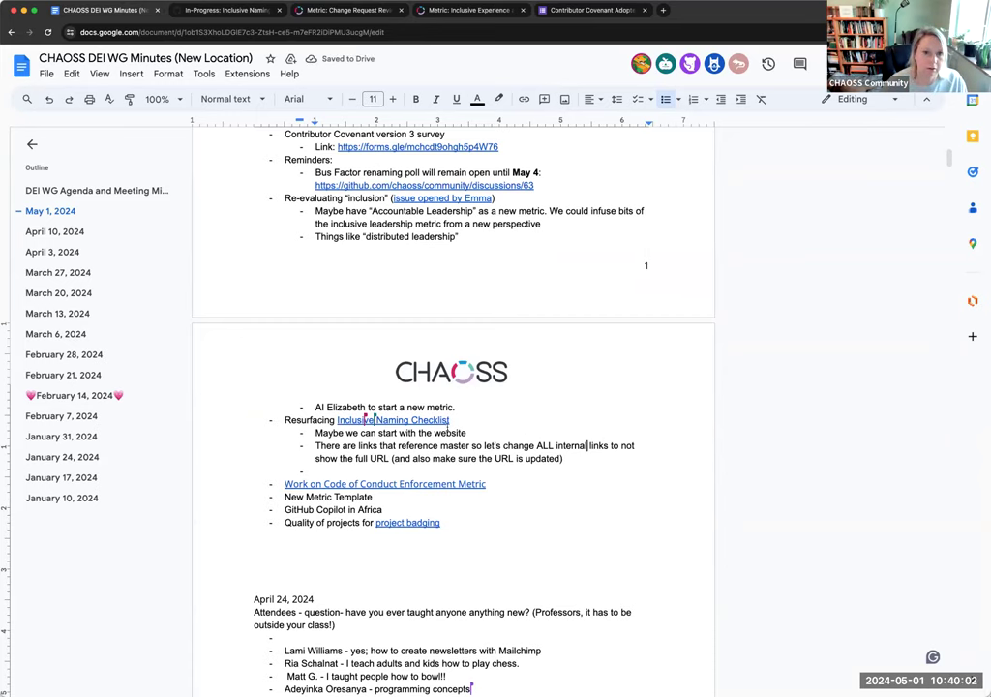
Search the whole CHAOSS website for "whitelist" from the Metrics and Metrics Models page.
click(239, 11)
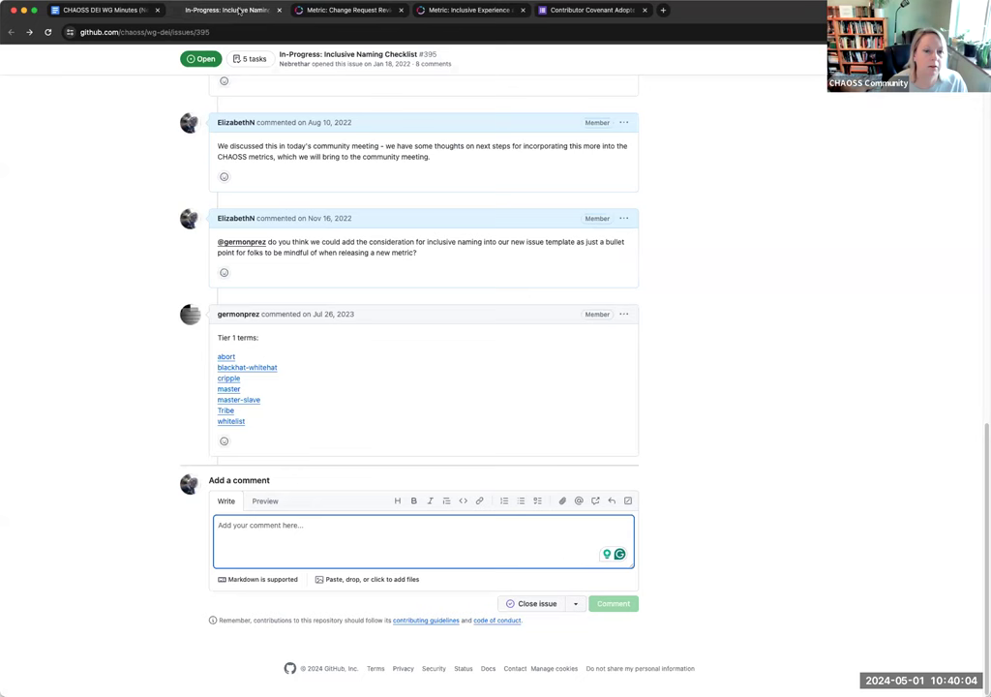
key(ctrl+Tab)
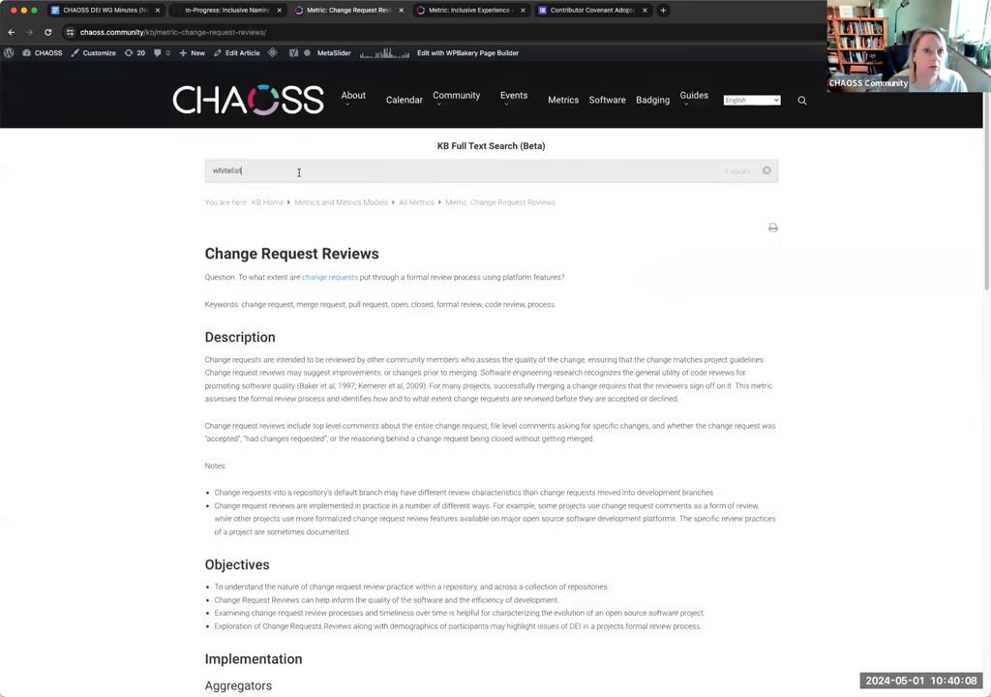
click(565, 100)
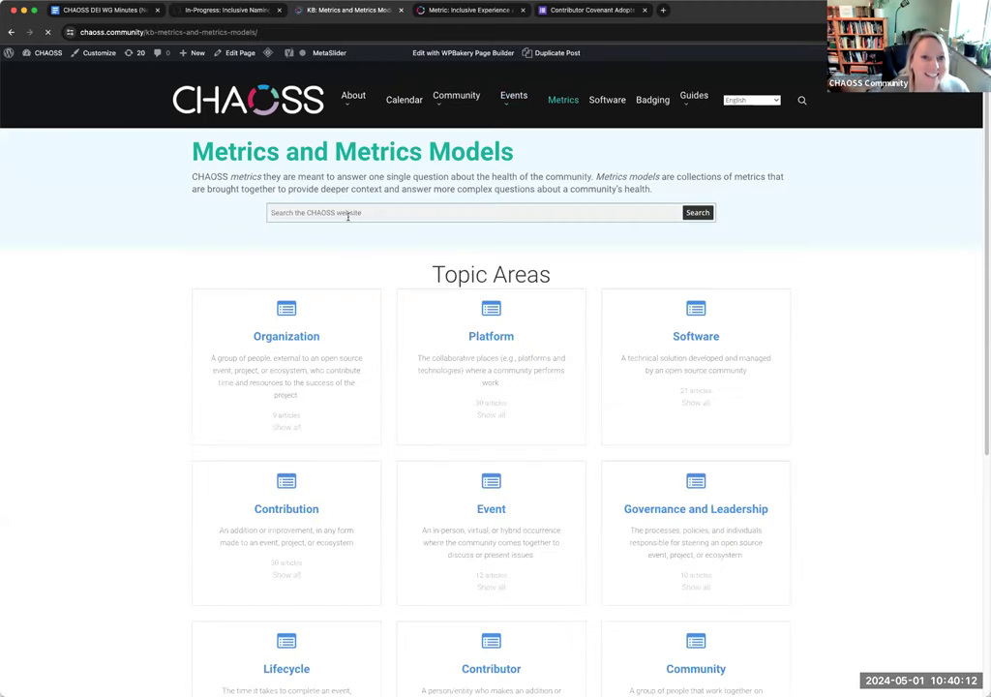
text(whitelist)
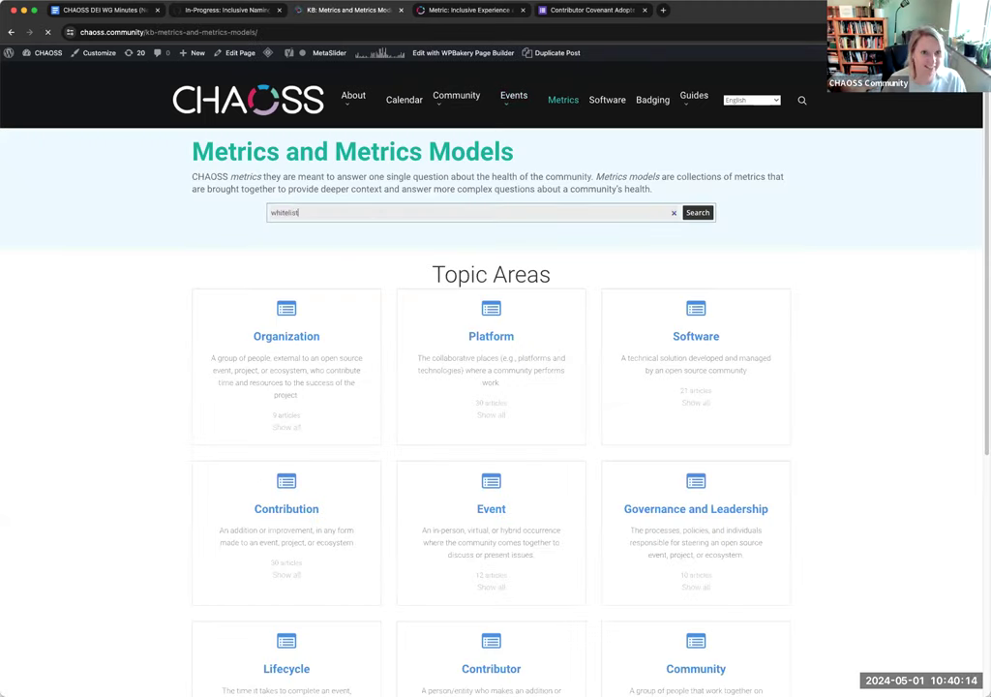
key(Return)
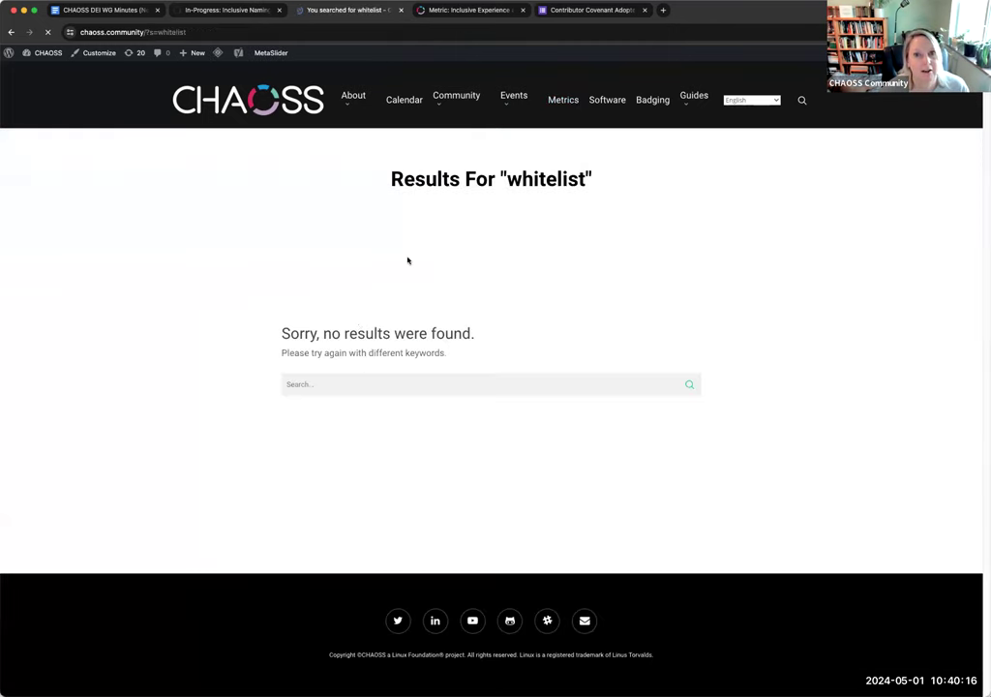
Start a comment on the Inclusive Naming Checklist issue: "Website checked today during the DEI working group call (yay!) :tada:".
click(85, 11)
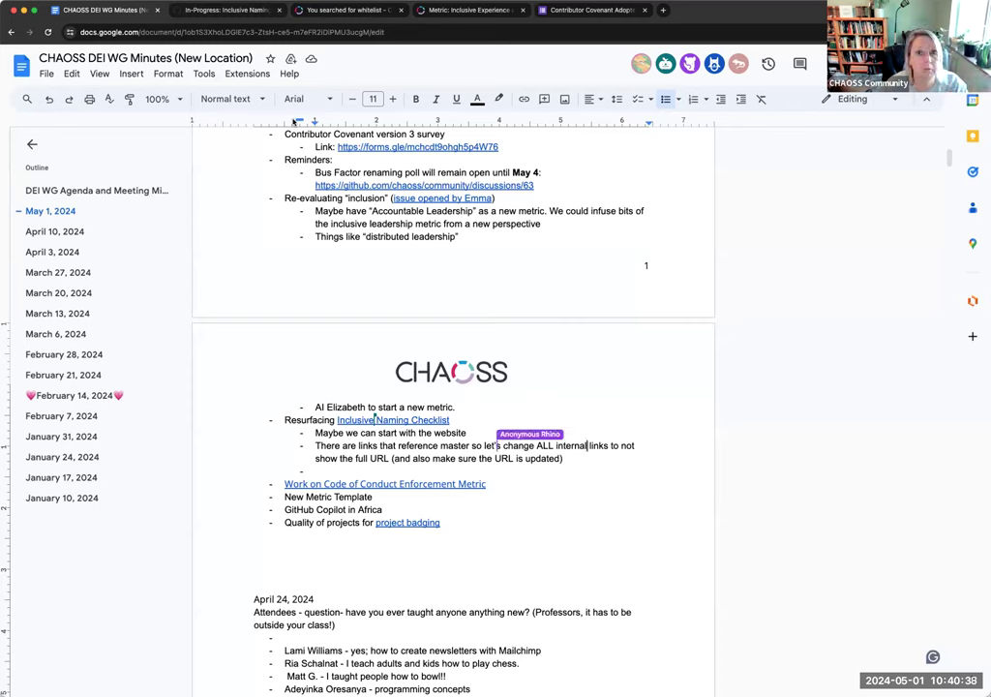
click(228, 10)
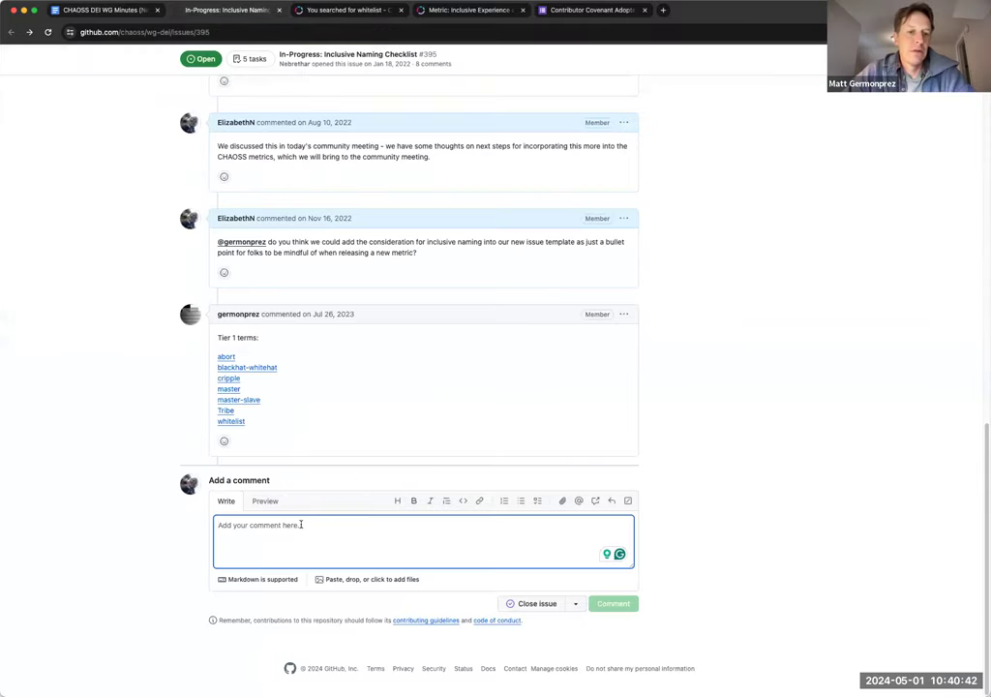
text(Website )
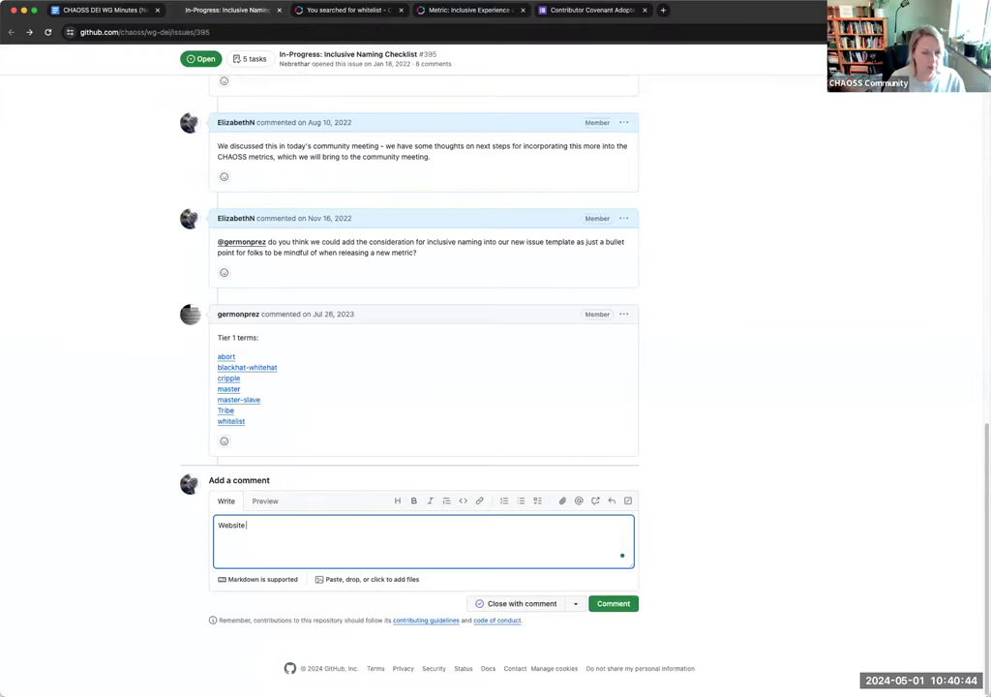
text(checked today during the DEI working group call)
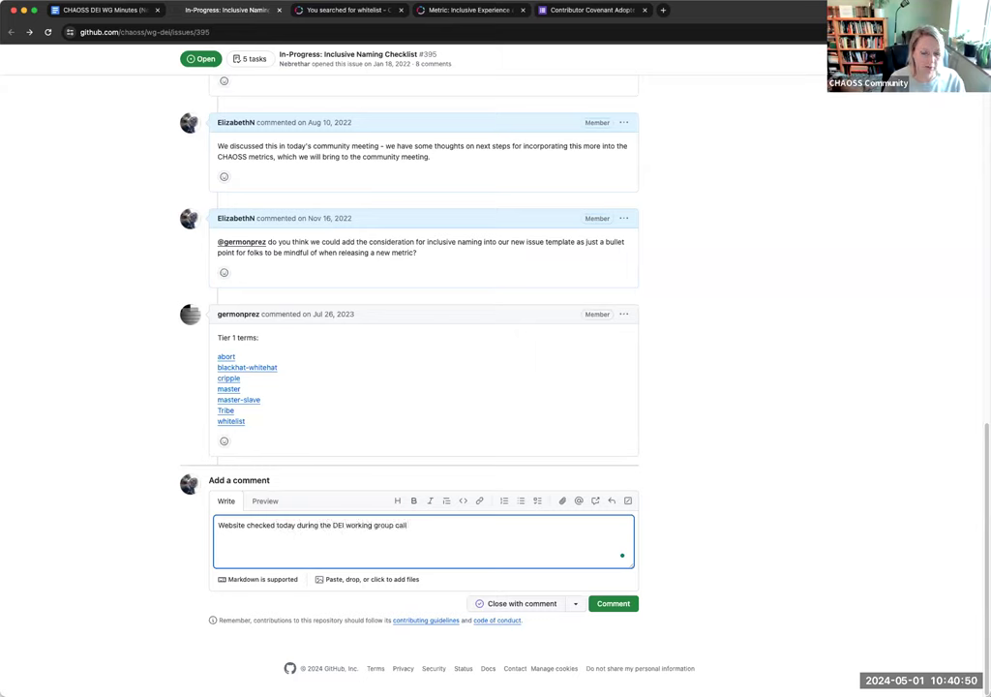
text( (yay!) :tad)
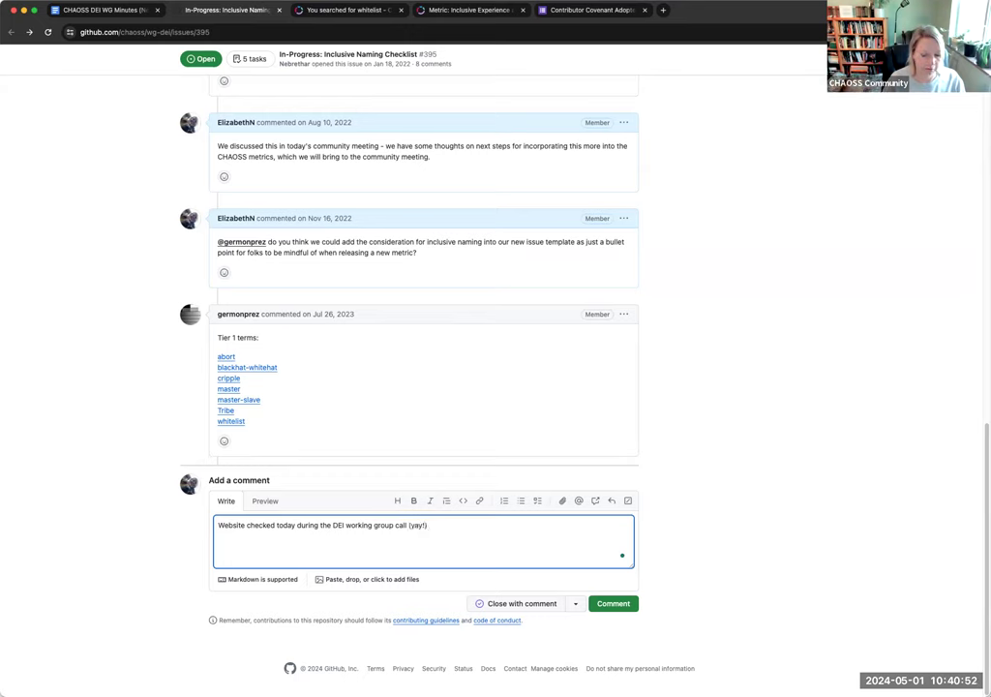
key(Tab)
key(Tab)
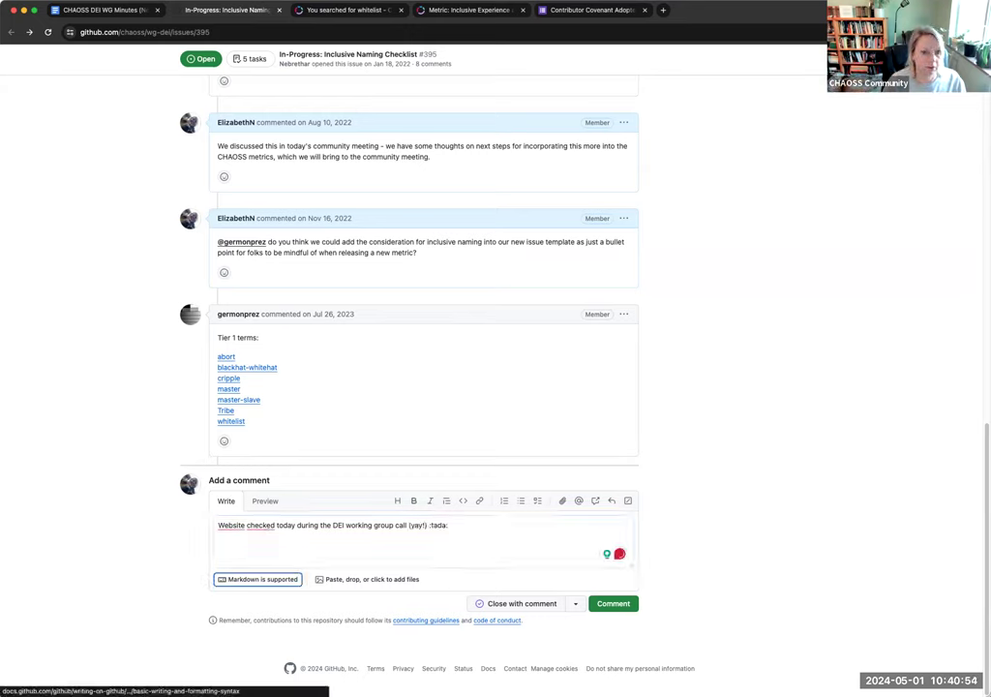
Add the line "Still to be checked: software (augur, grimoirelab, slackbots, badging bots)" to the comment and post it.
click(459, 528)
key(Return)
text(Still to be c)
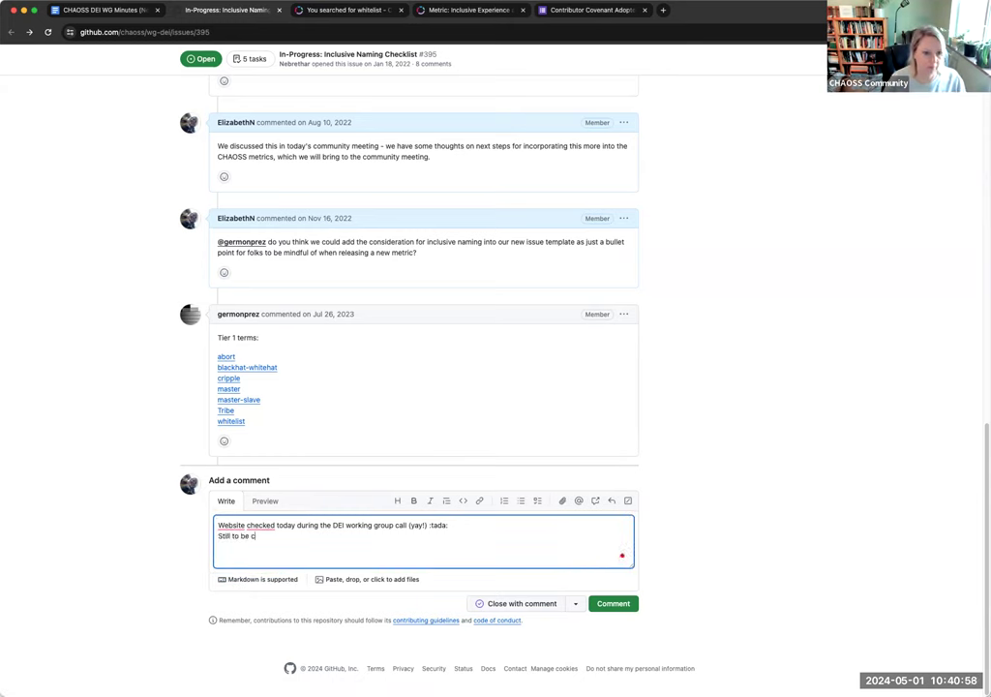
text(hecked: software and)
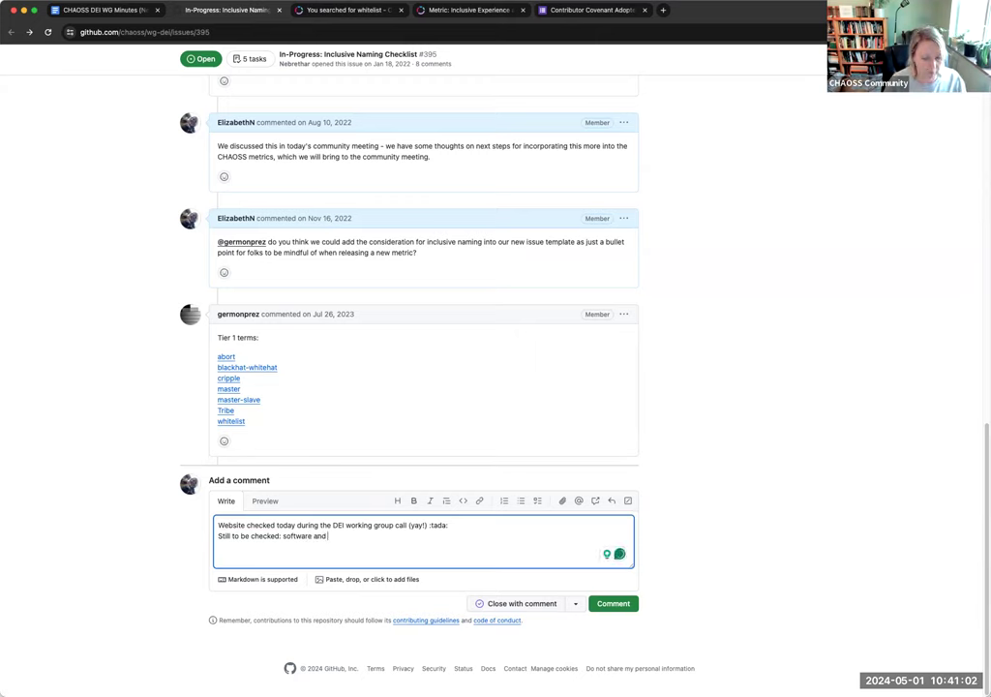
key(BackSpace)
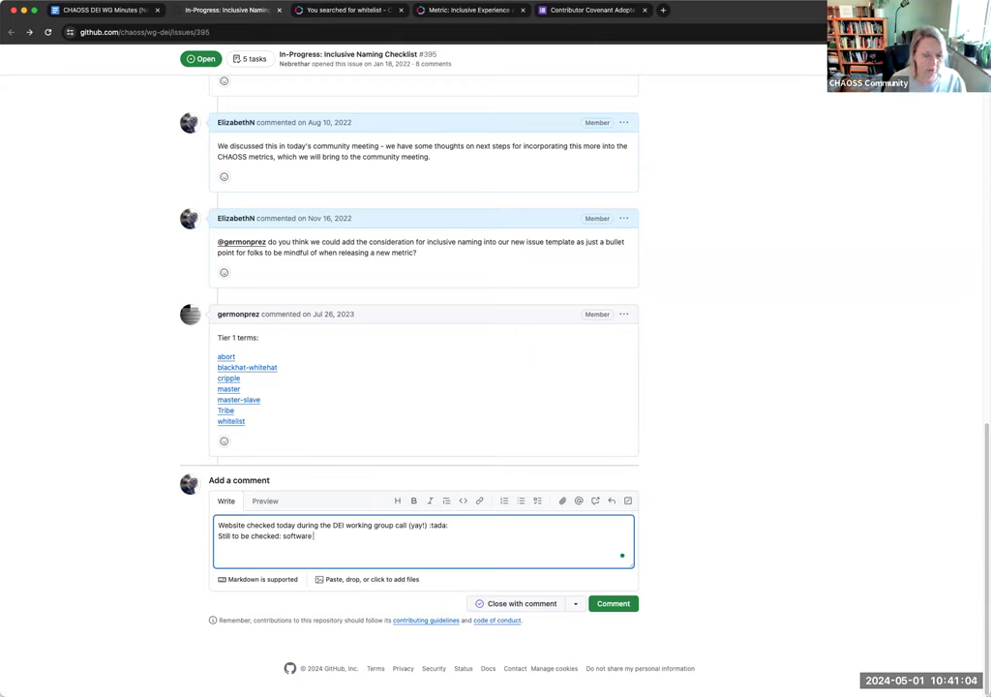
text((augur, grimoirelab, slackbots, badgin)
text(g bots))
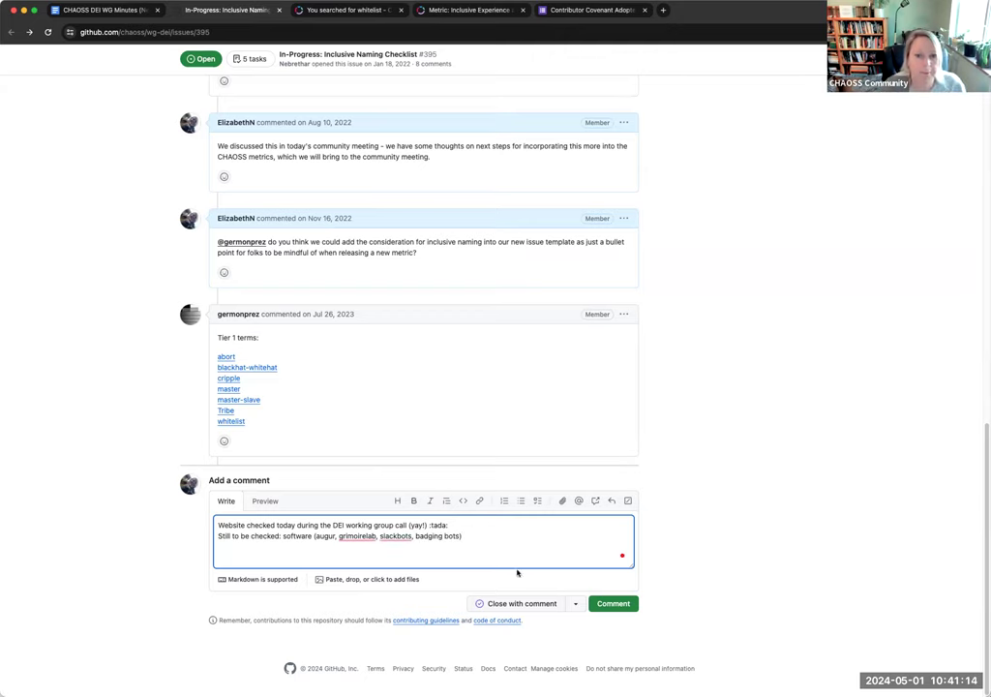
click(615, 604)
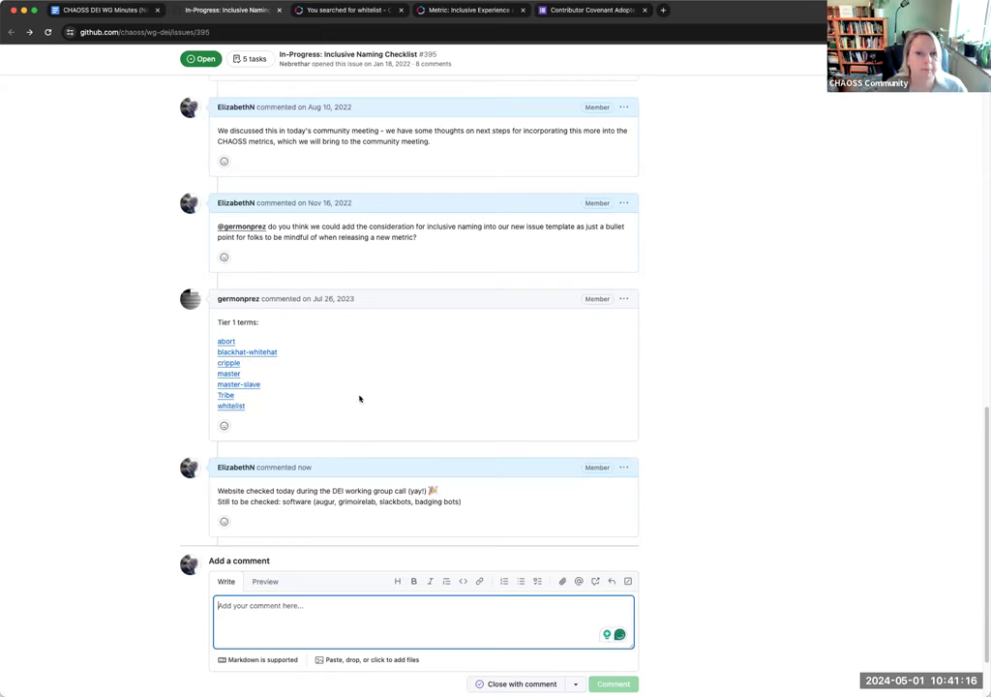
Remove the empty bullet below the internal links note in the May 1 minutes.
click(97, 8)
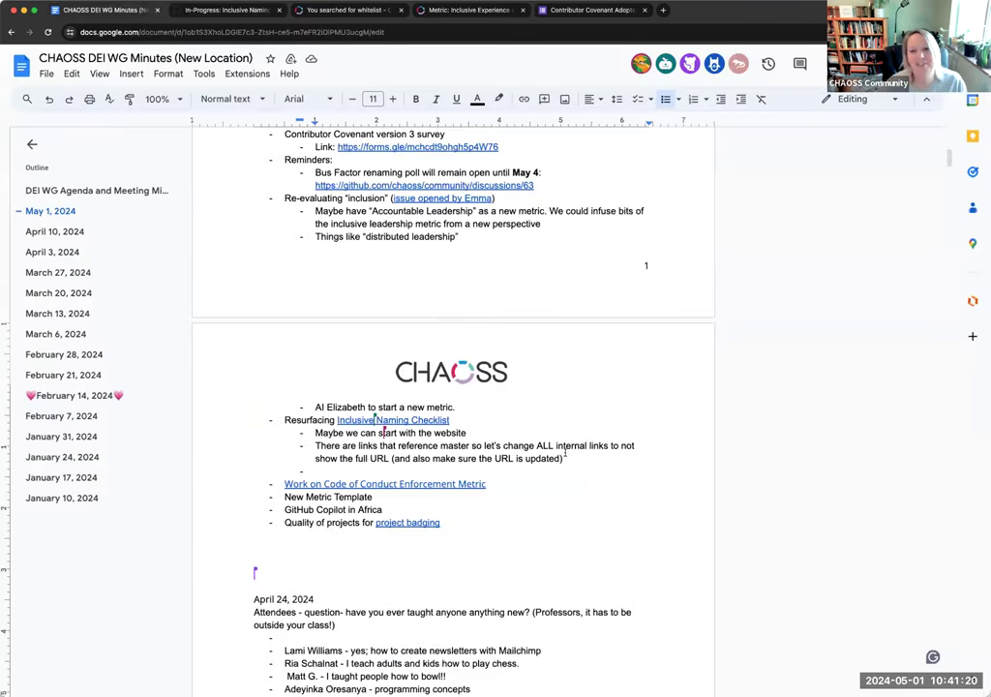
key(BackSpace)
key(BackSpace)
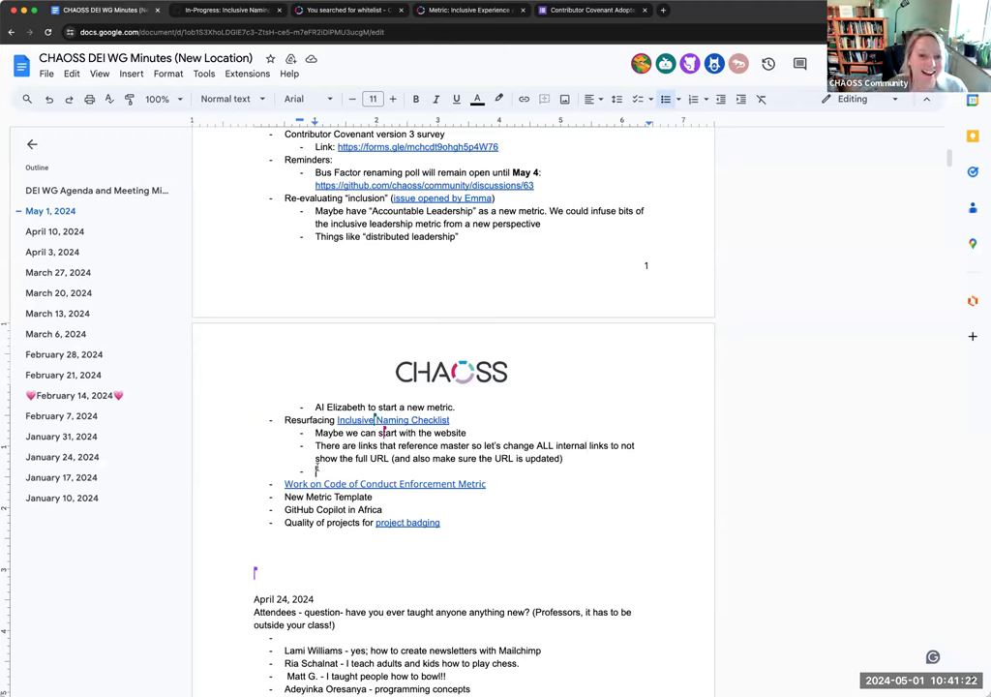
key(BackSpace)
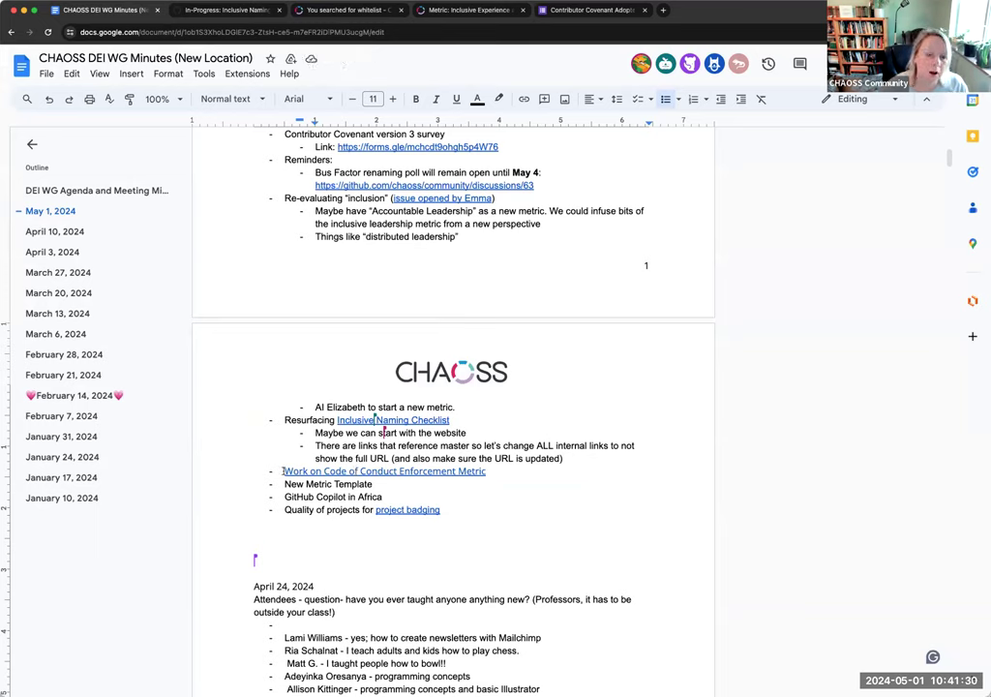
Append a dash, the presenter's first name and "sharing soon" to the "New Metric Template" agenda item.
drag(283, 481, 440, 510)
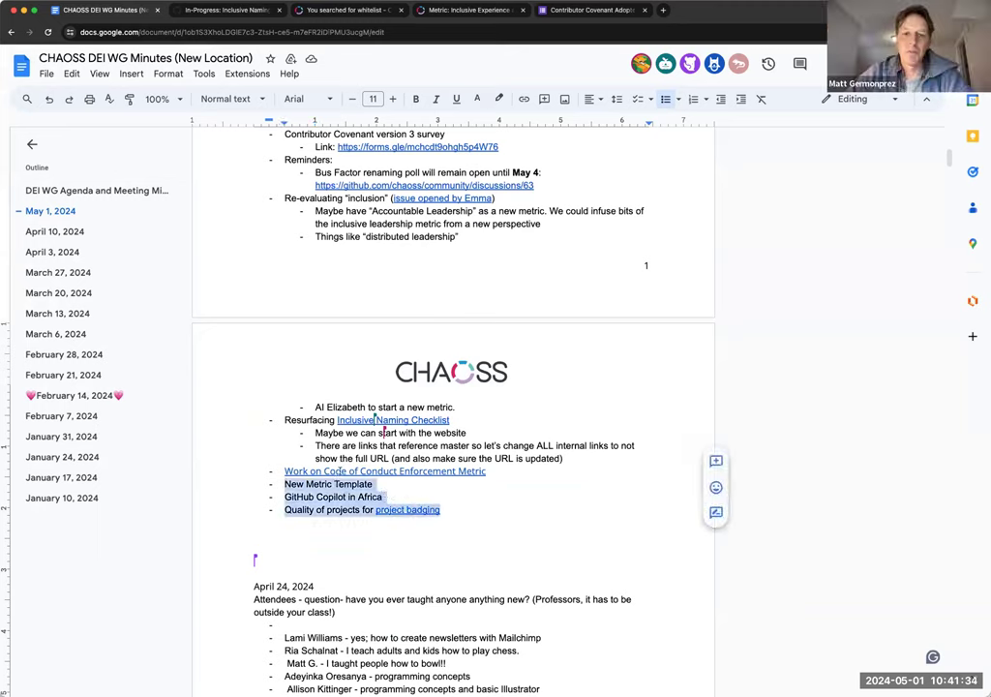
click(284, 483)
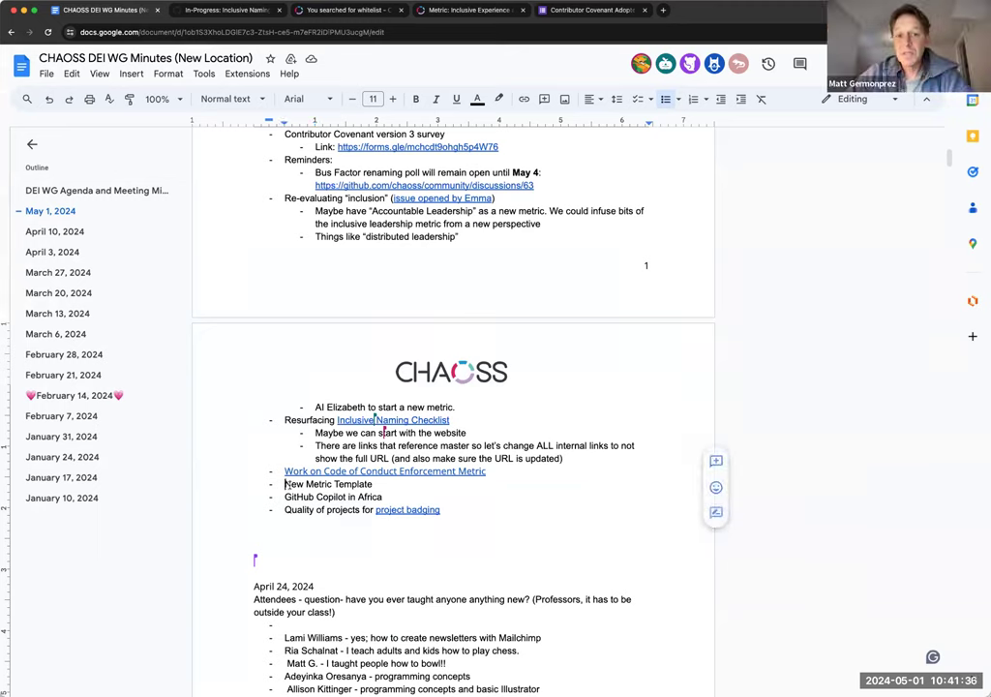
drag(284, 484, 374, 482)
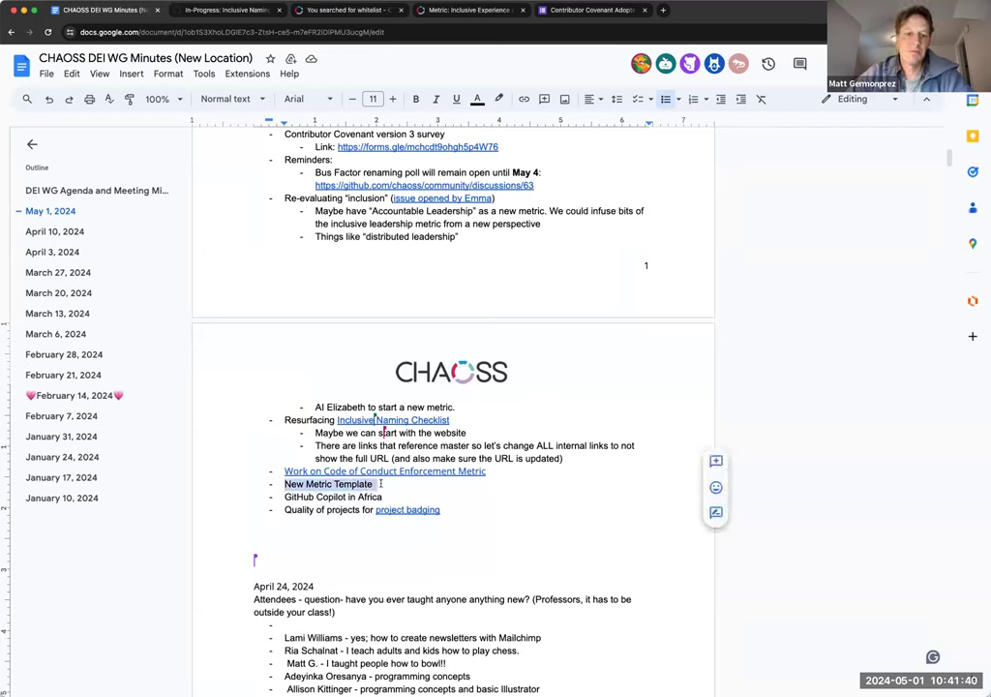
click(396, 484)
text(- matt sharing )
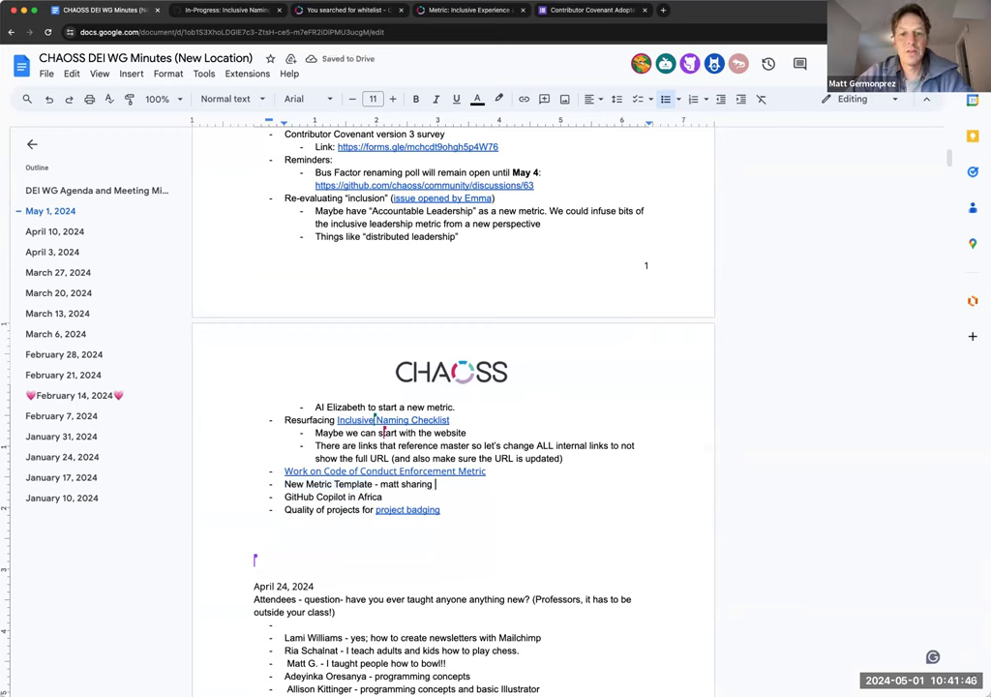
text(soon)
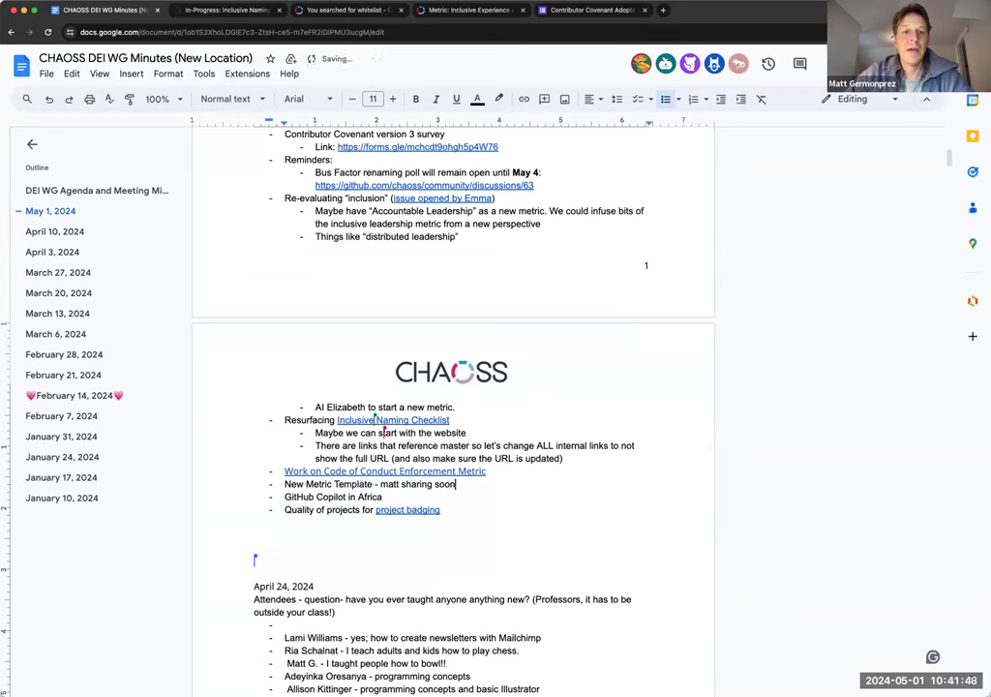
Go over the "GitHub Copilot in Africa" and "Quality of projects" agenda items and open the linked project badging page's list of badged projects.
drag(284, 497, 383, 496)
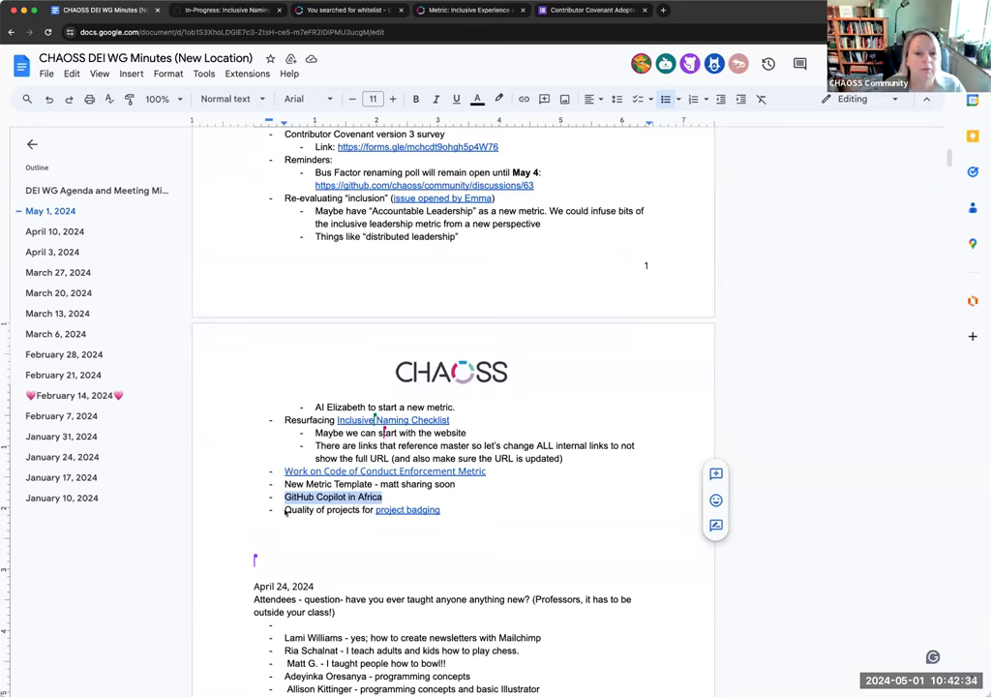
drag(285, 510, 446, 509)
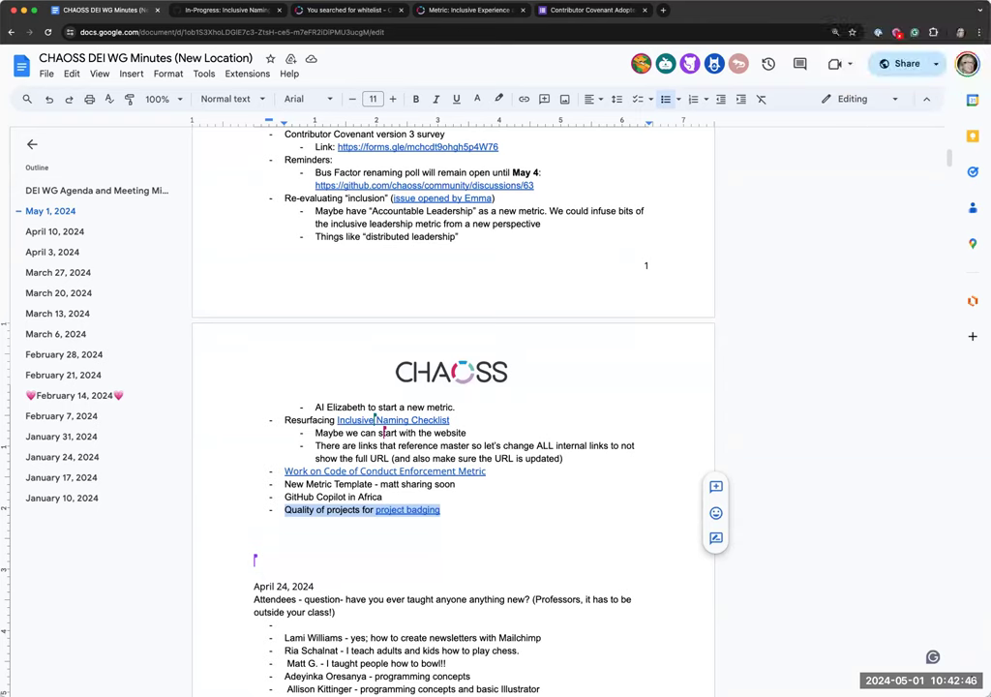
click(456, 514)
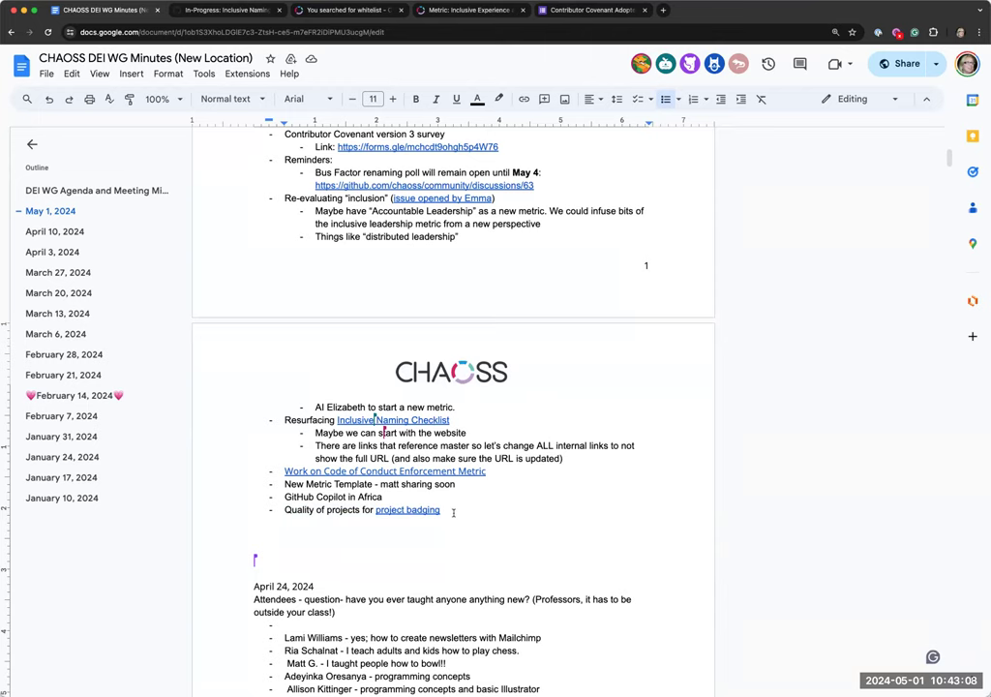
click(430, 510)
click(421, 529)
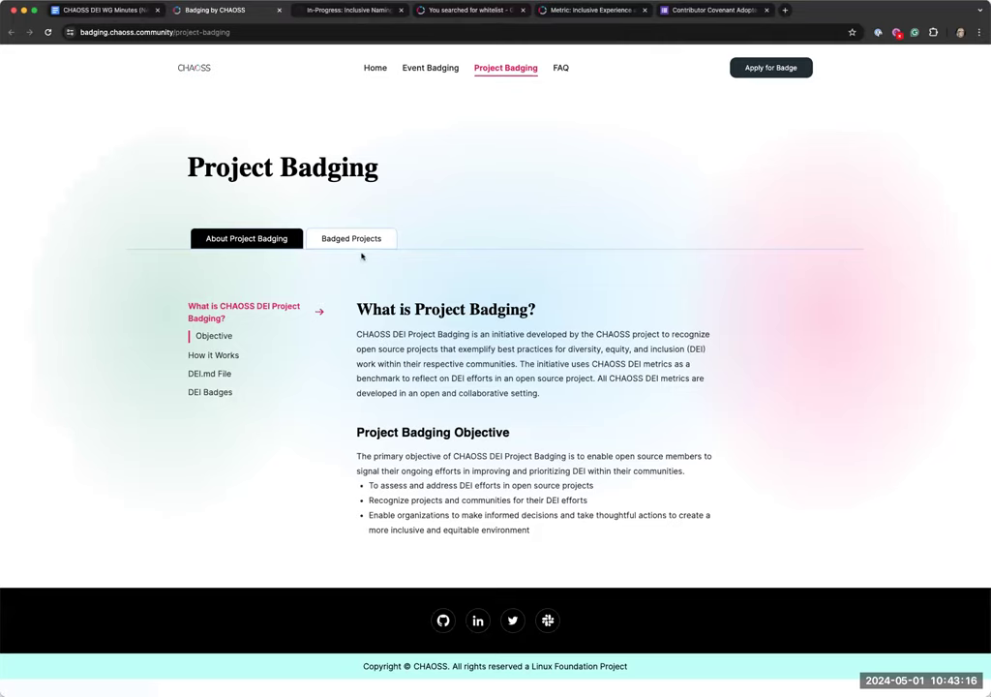
click(354, 240)
scroll(593, 478, down, 3)
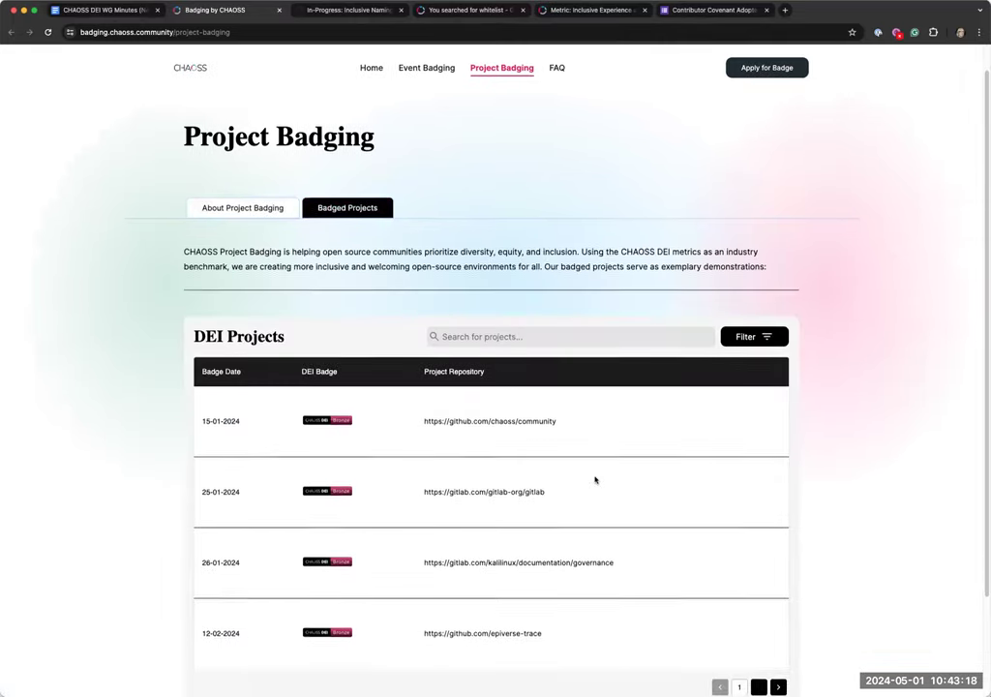
Go to the second page of badged DEI projects, open the test-project-badging repository and show its DEI.md file.
scroll(593, 477, down, 1)
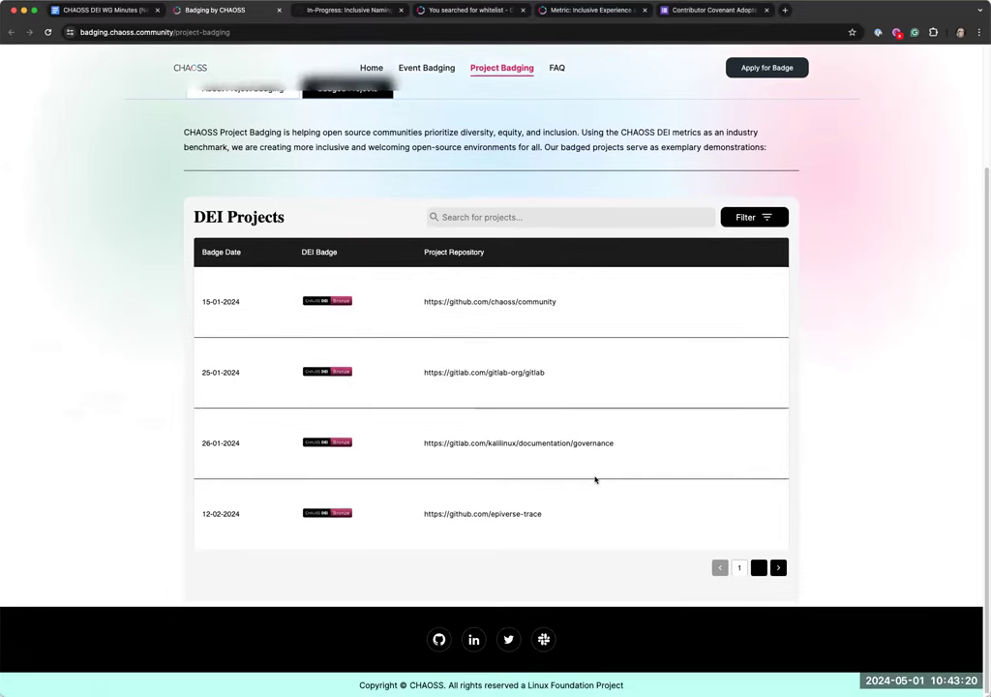
click(777, 567)
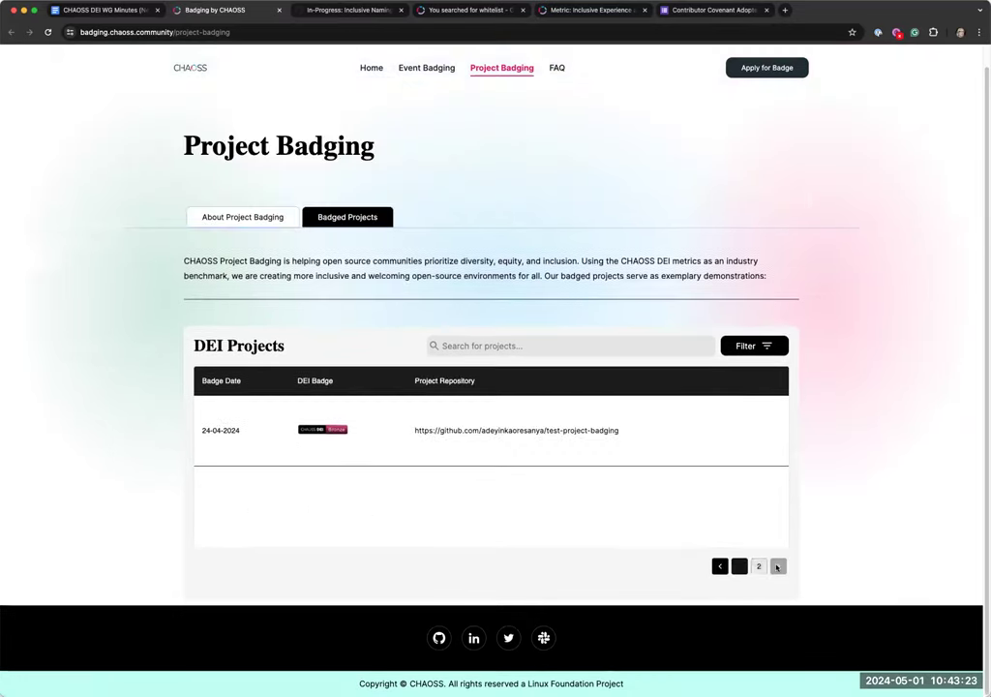
click(496, 434)
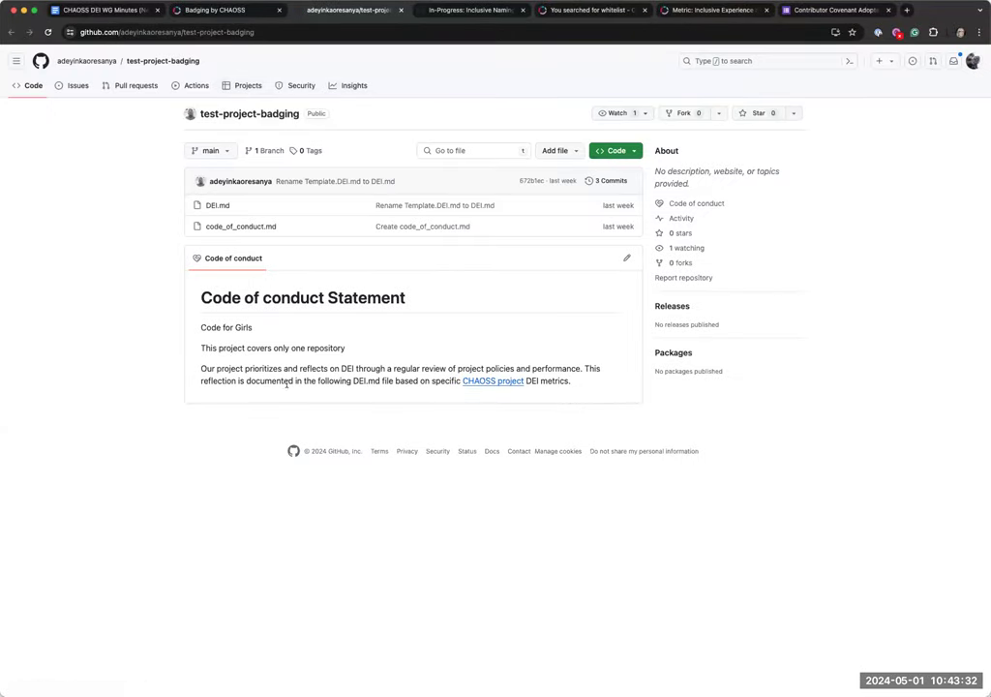
click(213, 205)
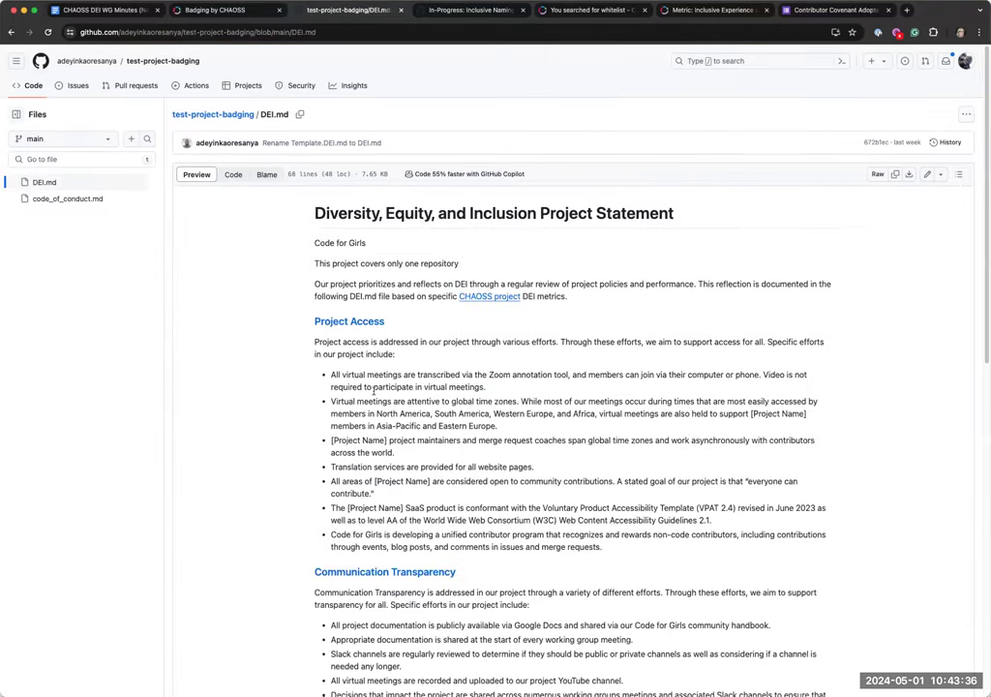
Read through the DEI.md statement from Project Access to Inclusive Leadership, checking how completely the template was filled in.
scroll(479, 505, down, 5)
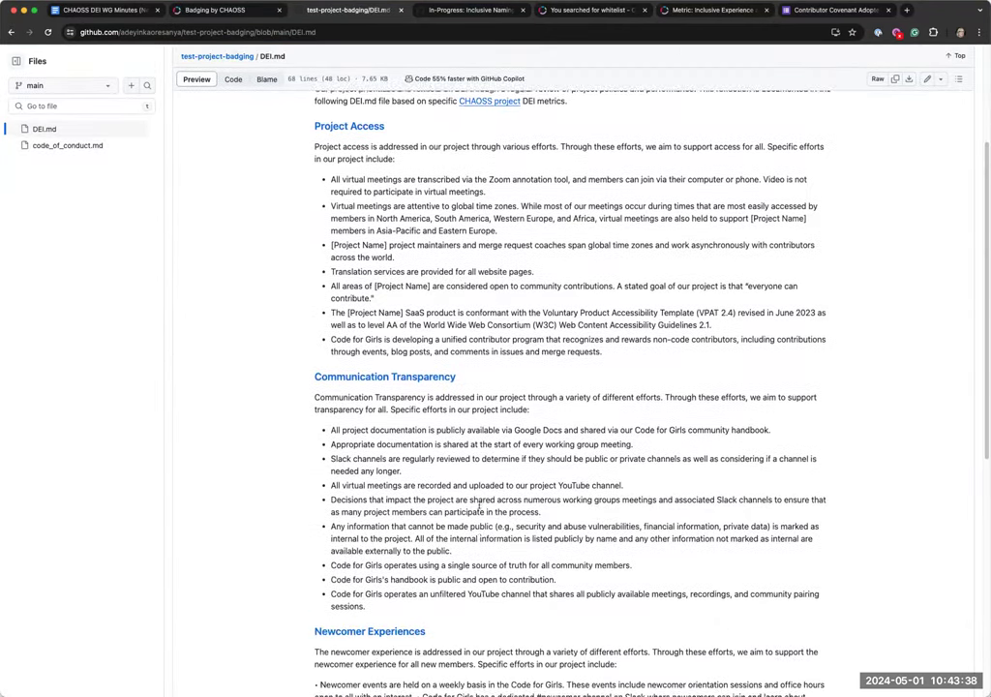
scroll(479, 507, down, 5)
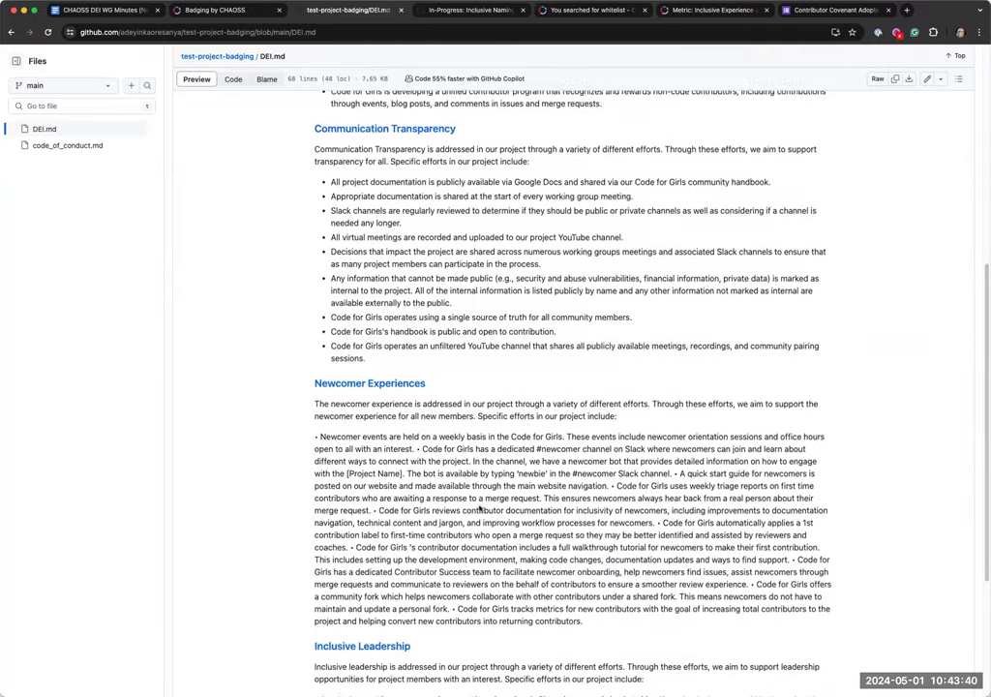
scroll(479, 507, down, 3)
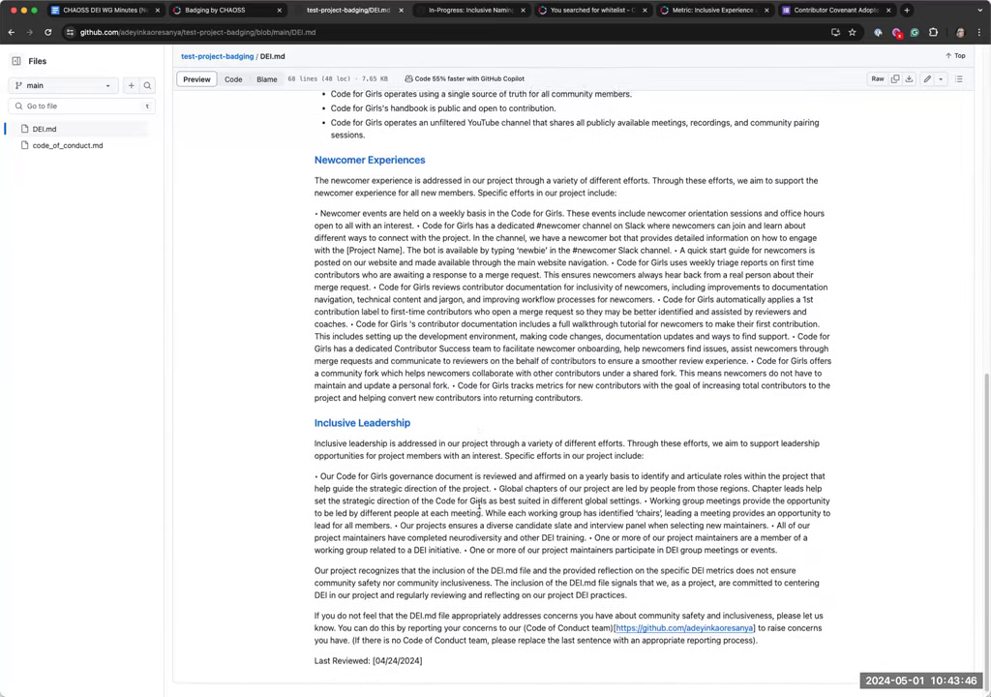
scroll(479, 505, up, 3)
scroll(479, 507, up, 8)
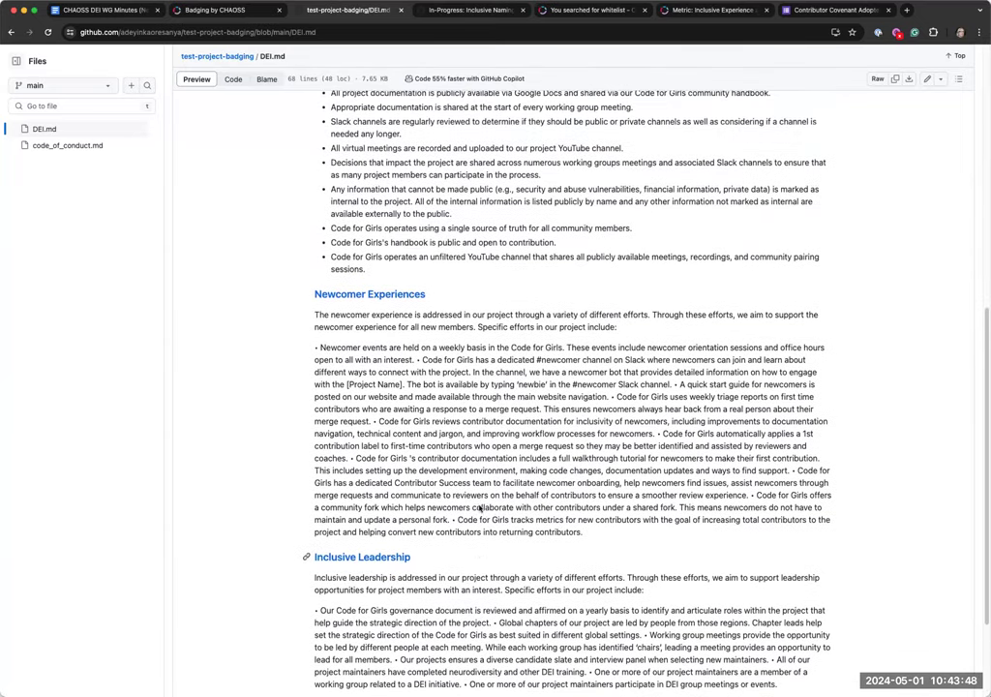
scroll(478, 504, up, 7)
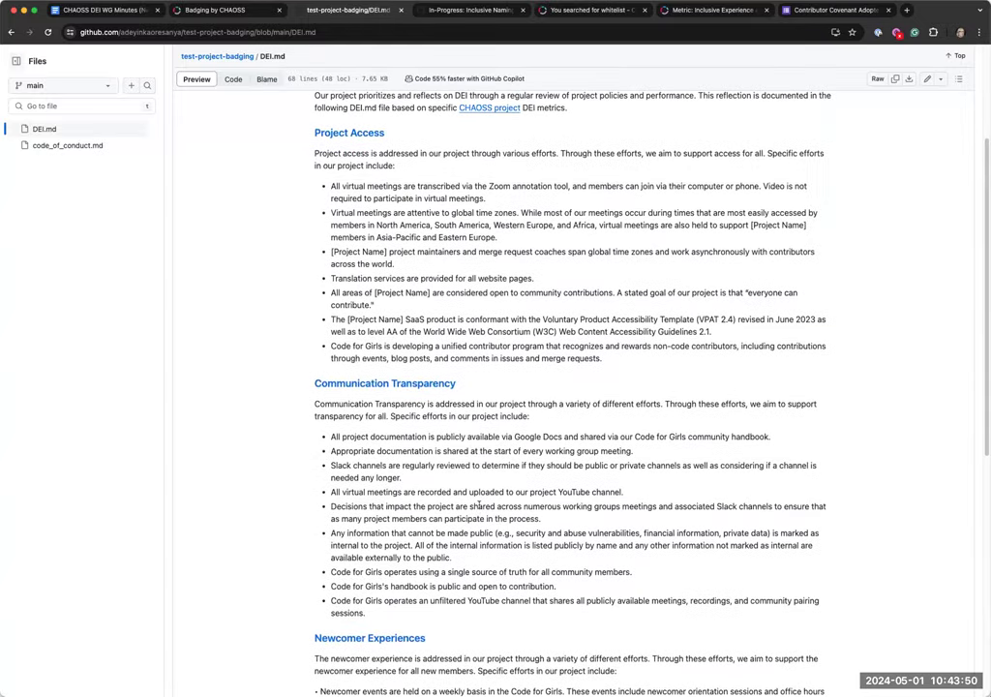
scroll(478, 505, up, 4)
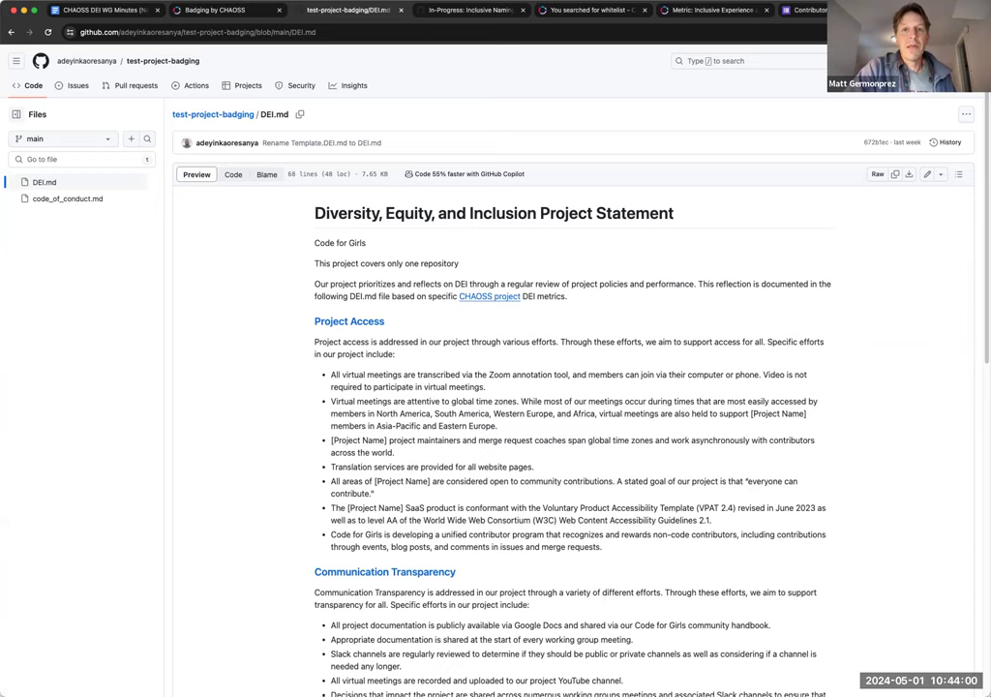
Return to the DEI WG minutes and place the cursor at the end of the "Quality of projects for project badging" item.
click(107, 12)
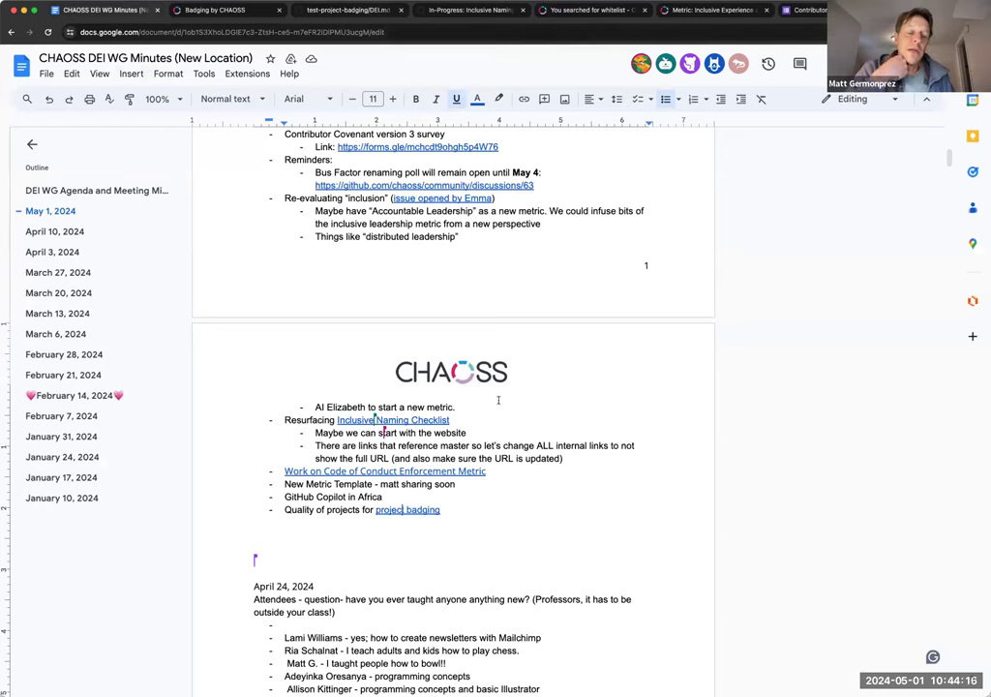
click(449, 509)
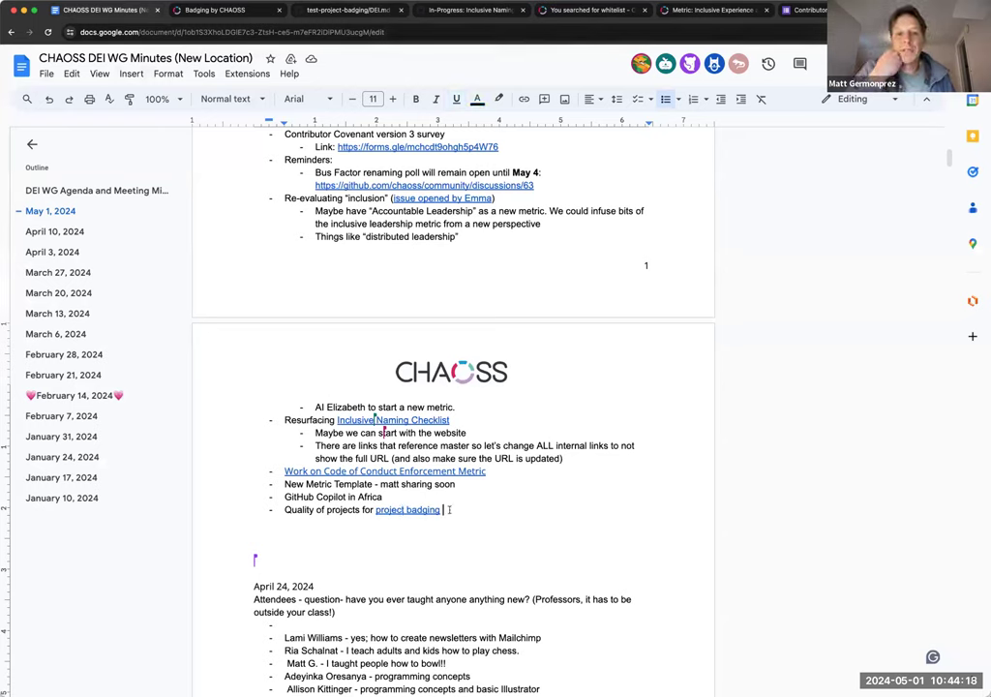